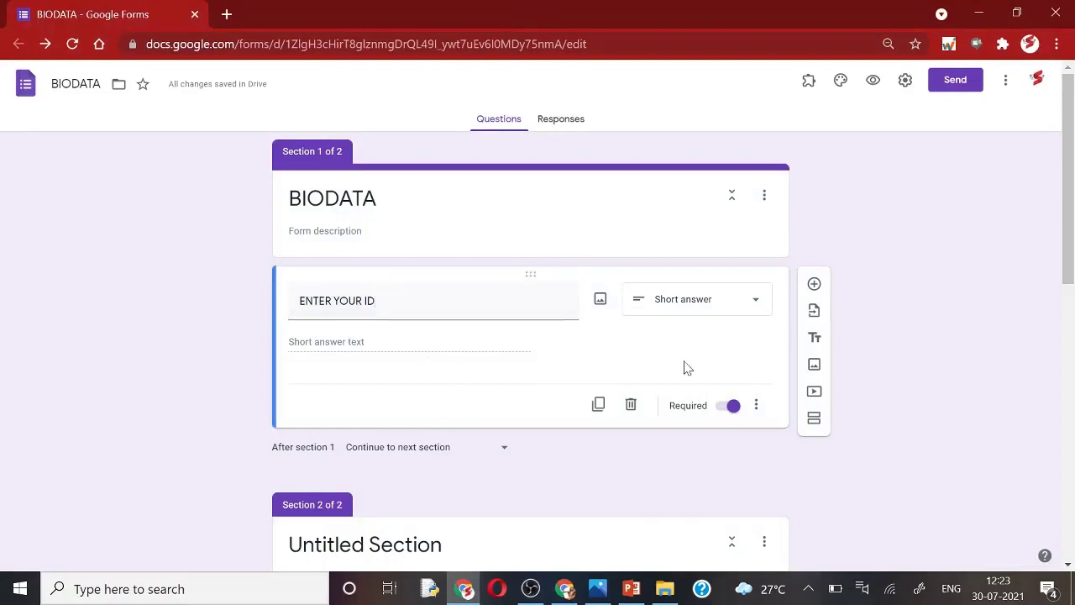
Step: Add response validation to the ENTER YOUR ID question, set to Regular expression, Contains
{"action": "left_click", "coordinate": [756, 406]}
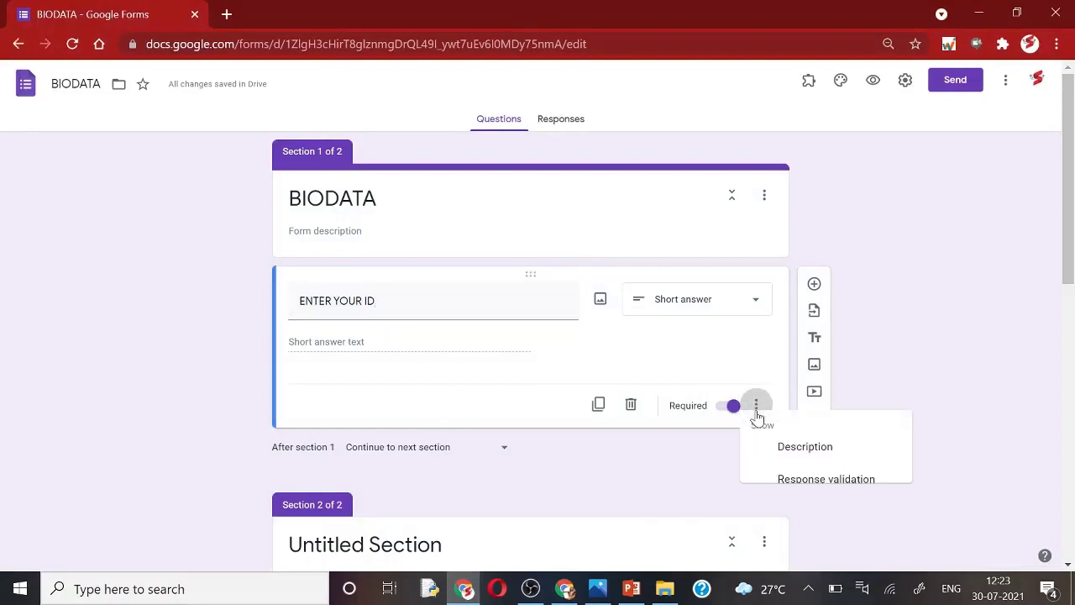
{"action": "left_click", "coordinate": [802, 491]}
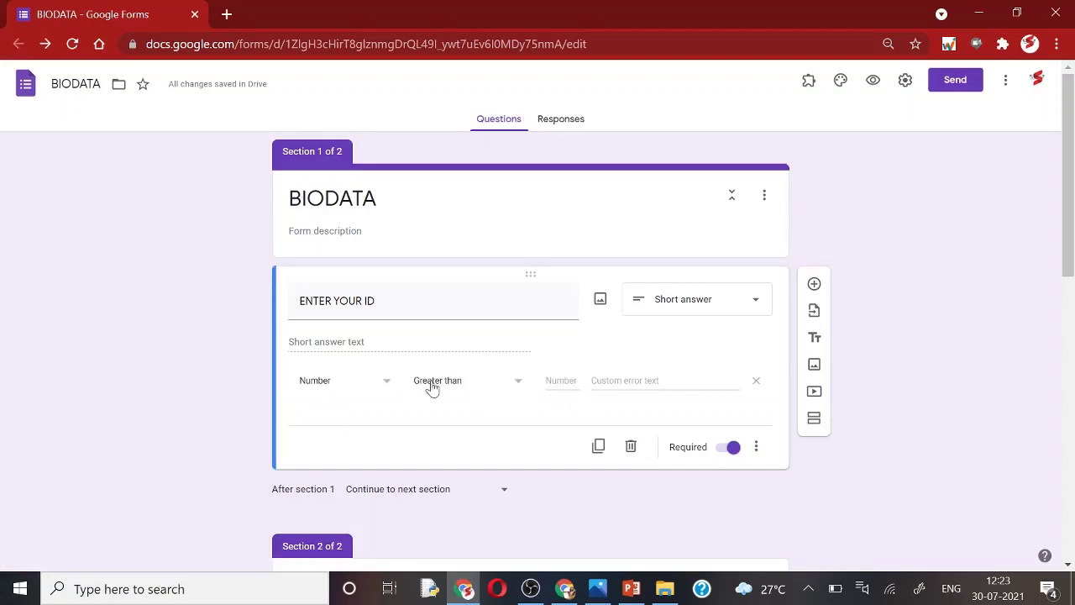
{"action": "left_click", "coordinate": [386, 384]}
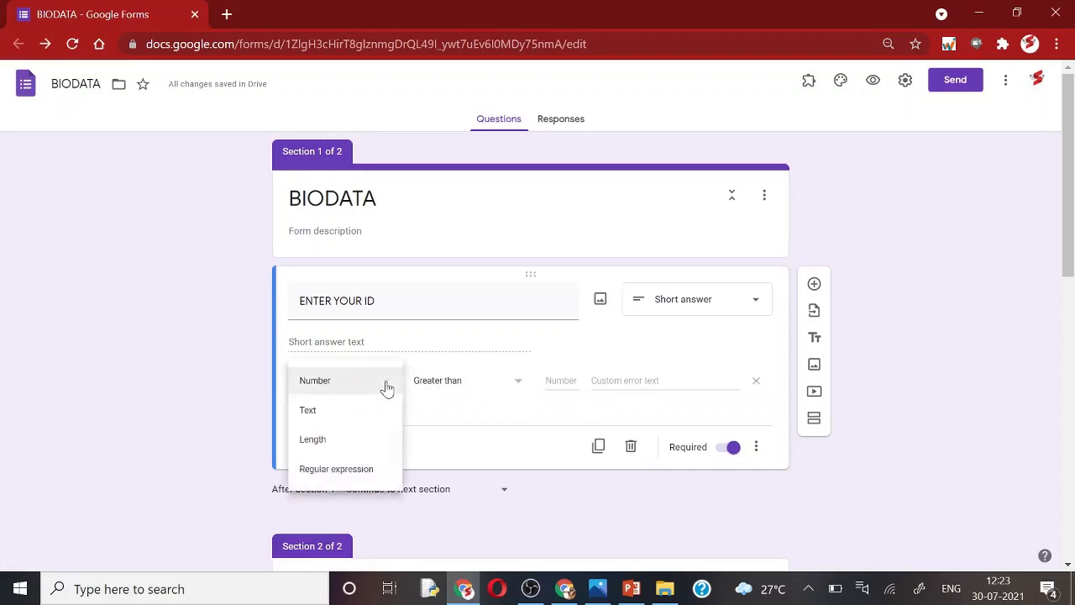
{"action": "left_click", "coordinate": [329, 478]}
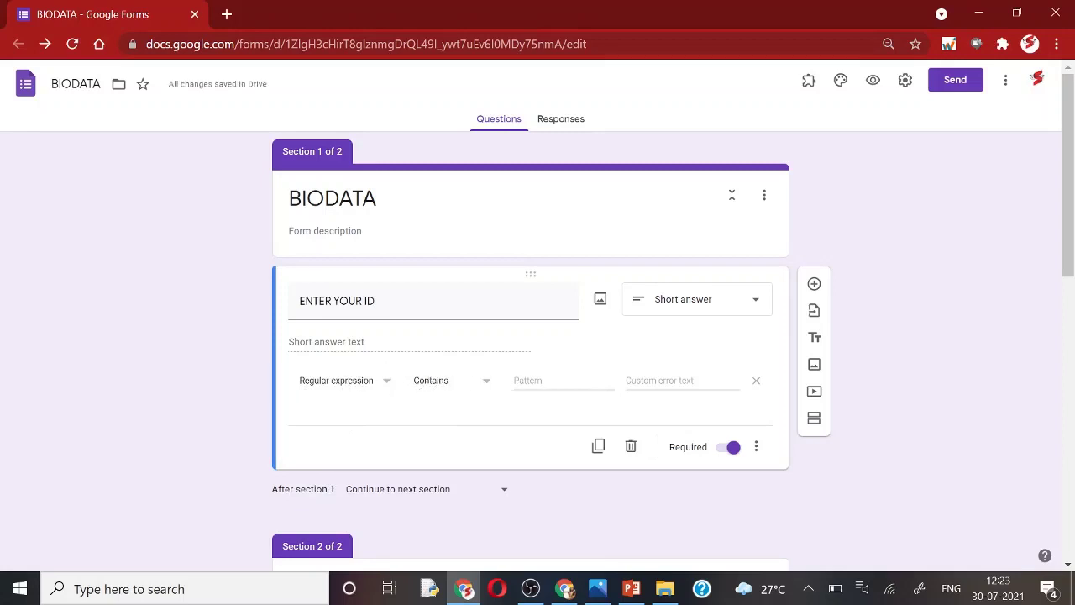
Step: Enter validation pattern 101A|102A|103A|104A with custom error text NO PERMISSION
{"action": "left_click", "coordinate": [558, 382]}
{"action": "type", "text": "101A102A"}
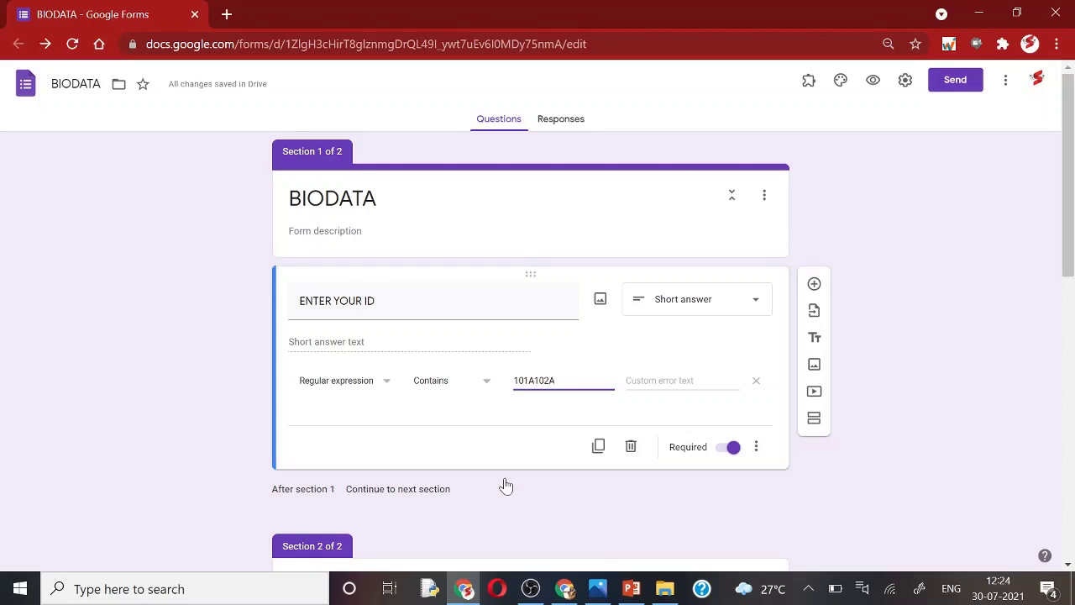
{"action": "key", "text": "Left"}
{"action": "key", "text": "Left"}
{"action": "type", "text": "|"}
{"action": "type", "text": "|103A|1"}
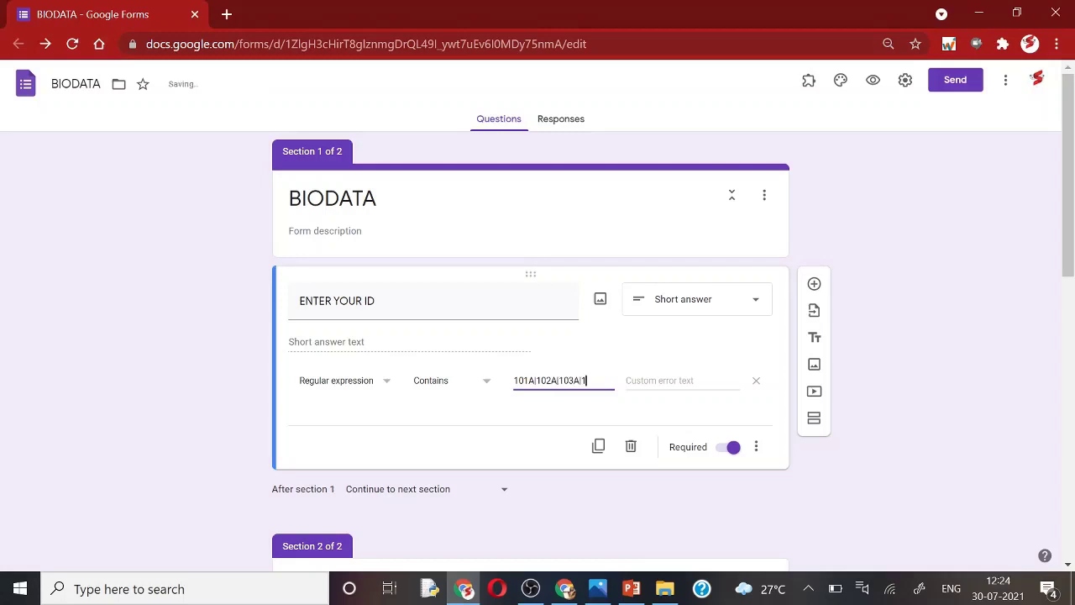
{"action": "type", "text": "04A"}
{"action": "key", "text": "Tab"}
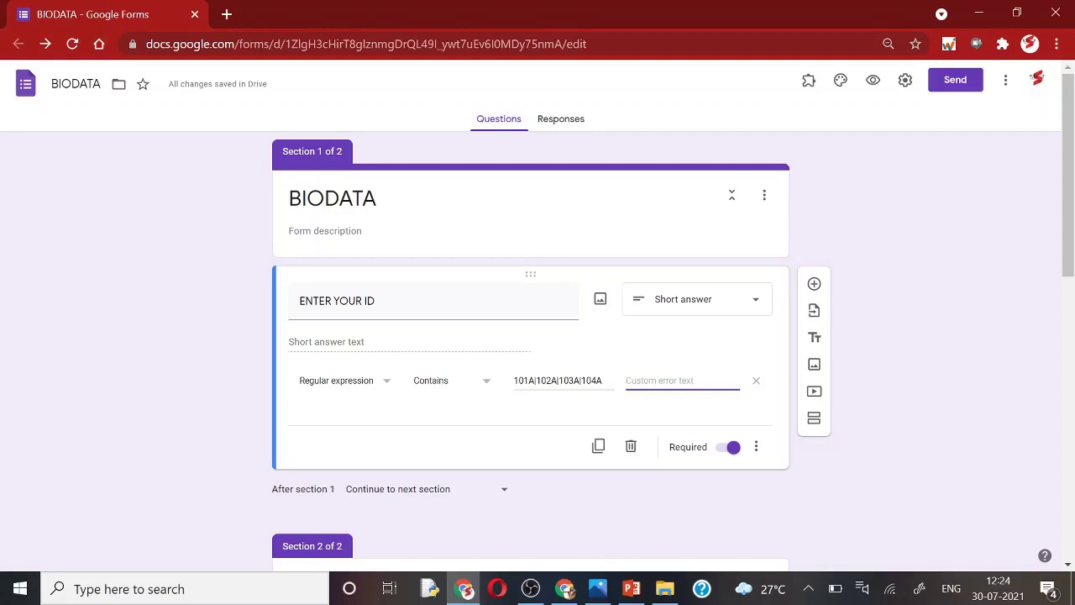
{"action": "type", "text": "NO PERMISSION"}
{"action": "left_click", "coordinate": [709, 505]}
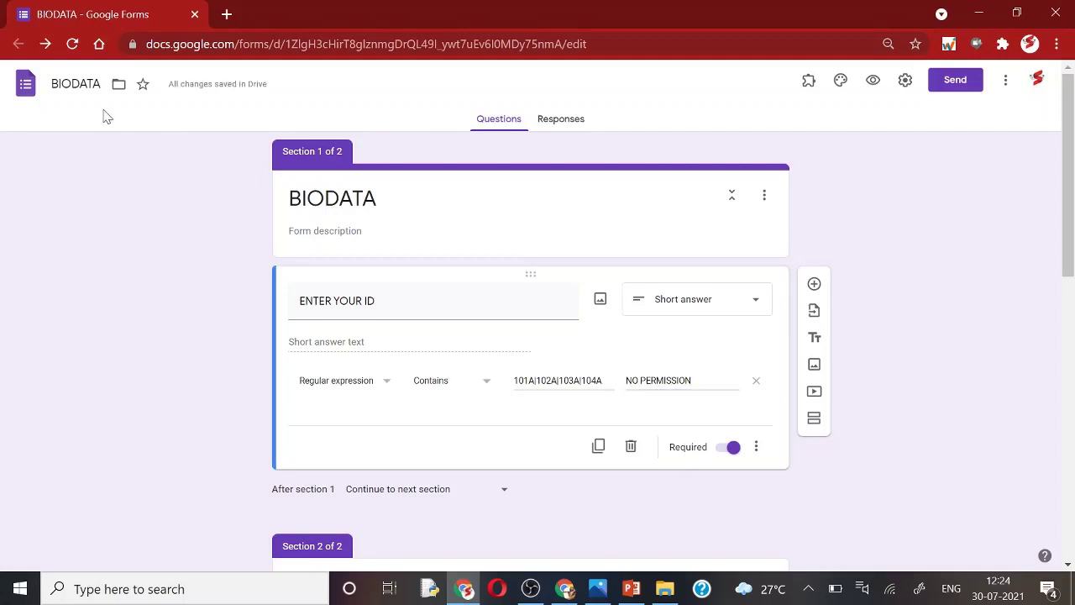
{"action": "left_click", "coordinate": [72, 45]}
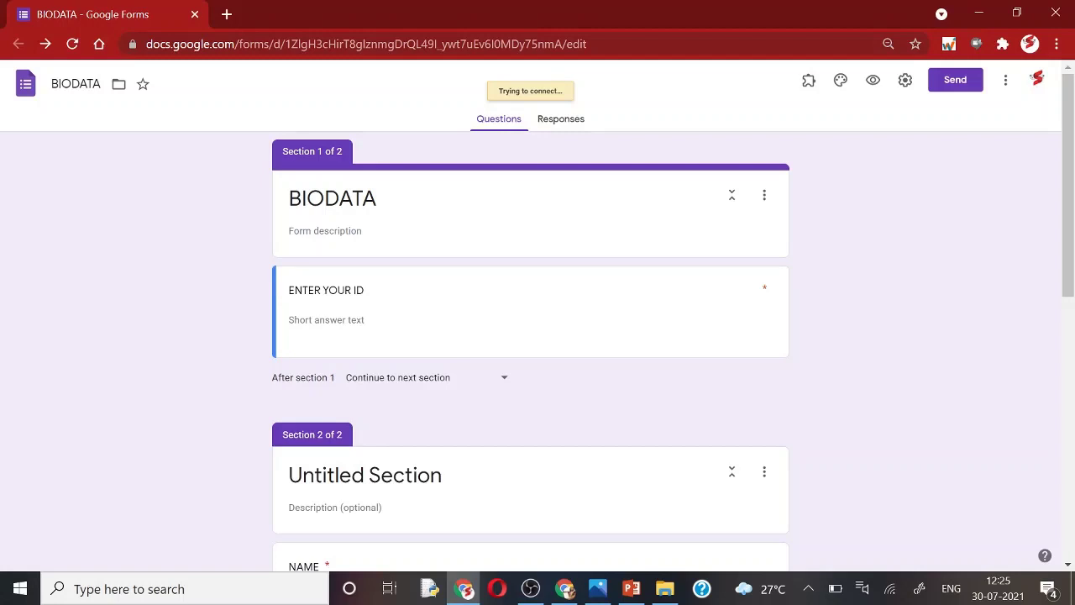
{"action": "left_click", "coordinate": [347, 292]}
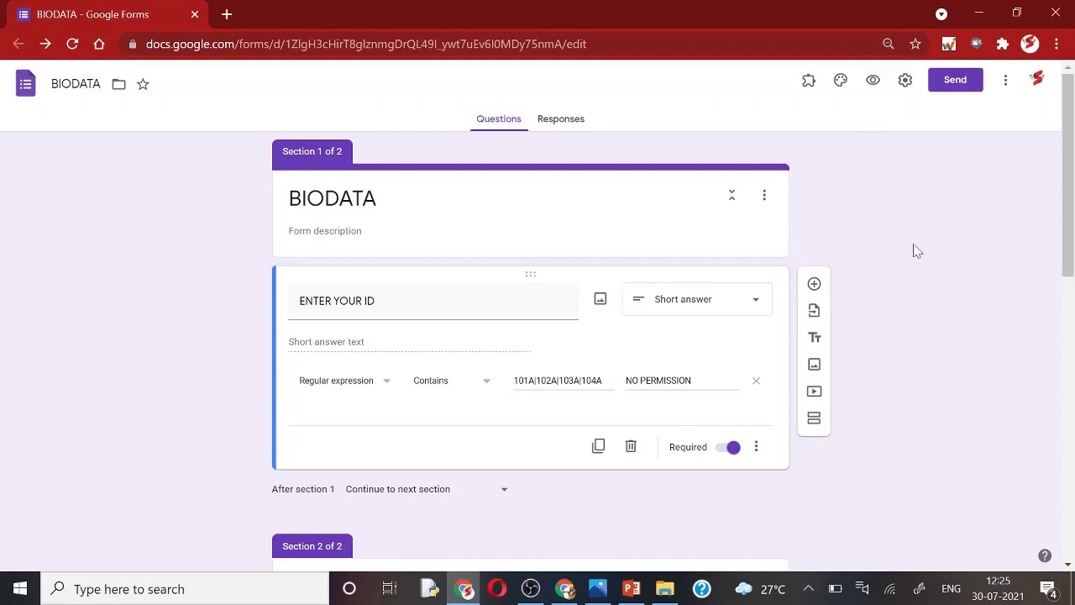
Step: Preview the form and submit ID 10234, which is rejected with NO PERMISSION
{"action": "left_click", "coordinate": [873, 83]}
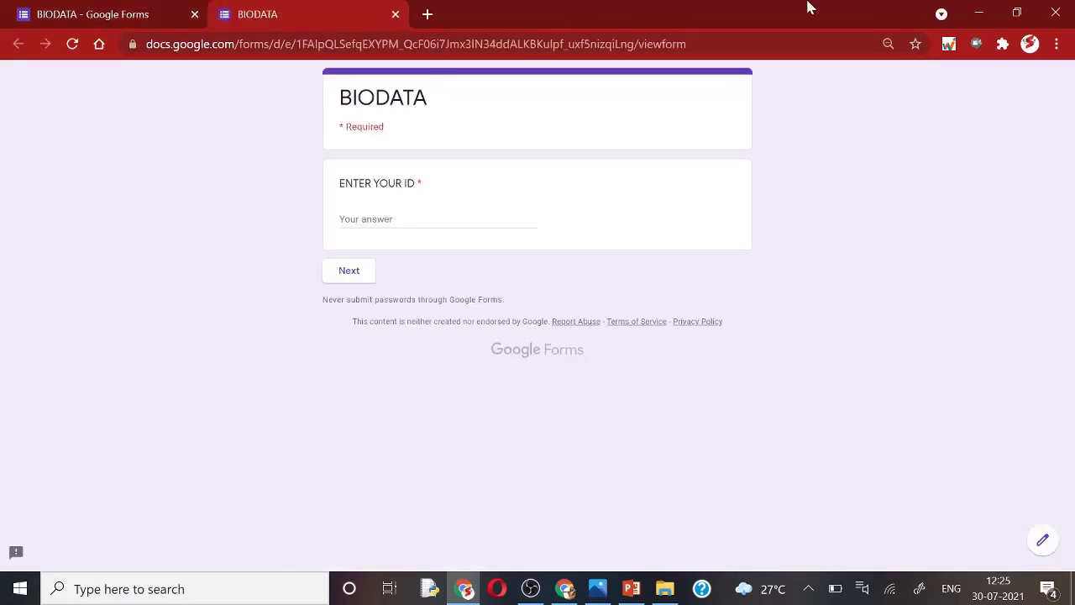
{"action": "left_click", "coordinate": [386, 220]}
{"action": "type", "text": "10234"}
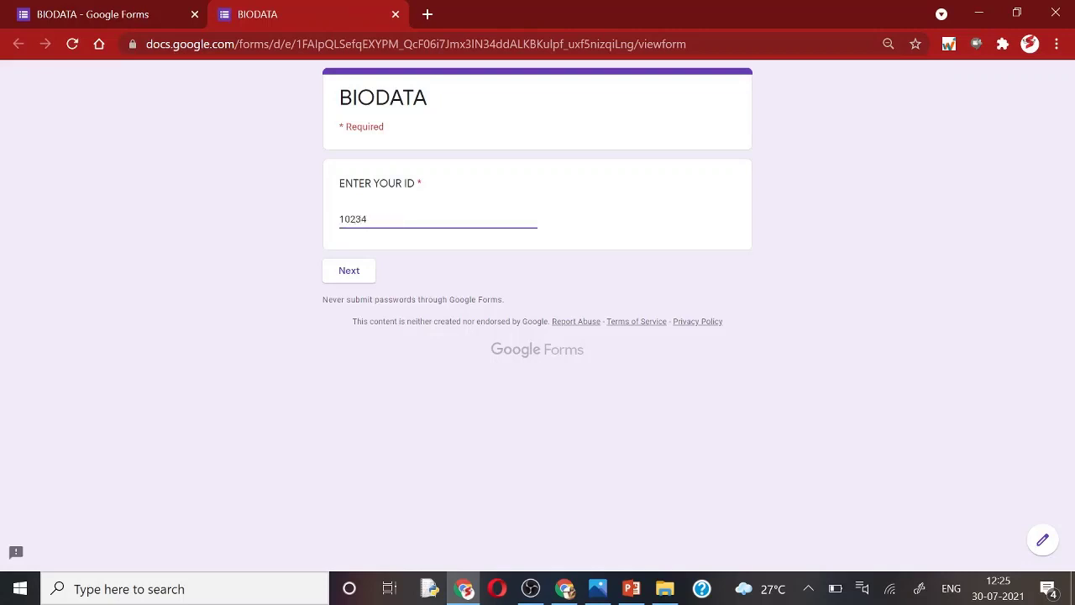
{"action": "left_click", "coordinate": [361, 267]}
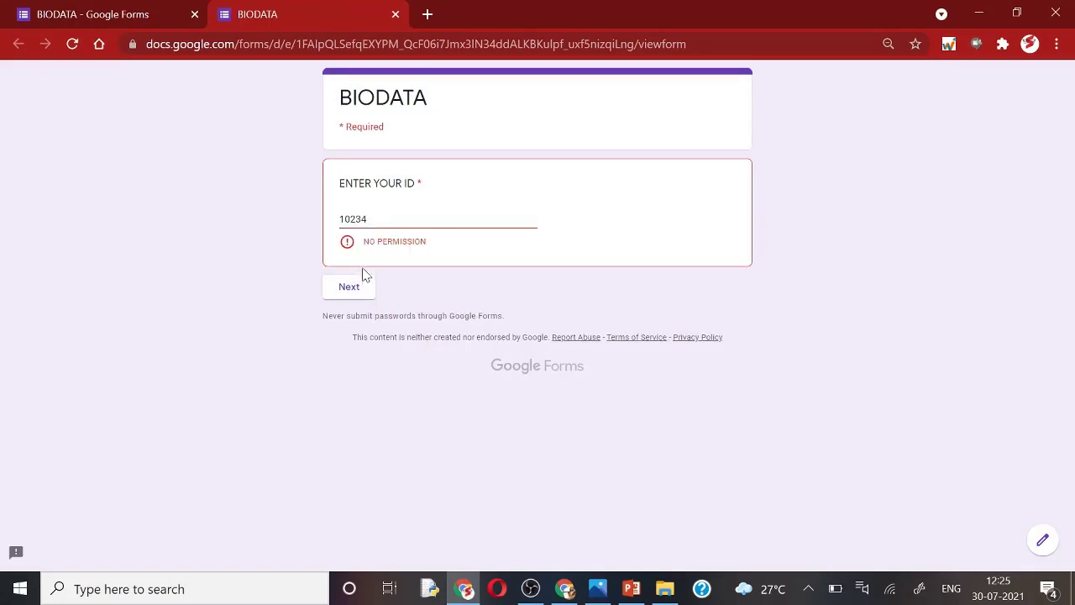
Step: Replace the ID with 101A and submit it successfully
{"action": "left_click_drag", "start_coordinate": [374, 219], "coordinate": [321, 223]}
{"action": "type", "text": "101A"}
{"action": "left_click", "coordinate": [351, 277]}
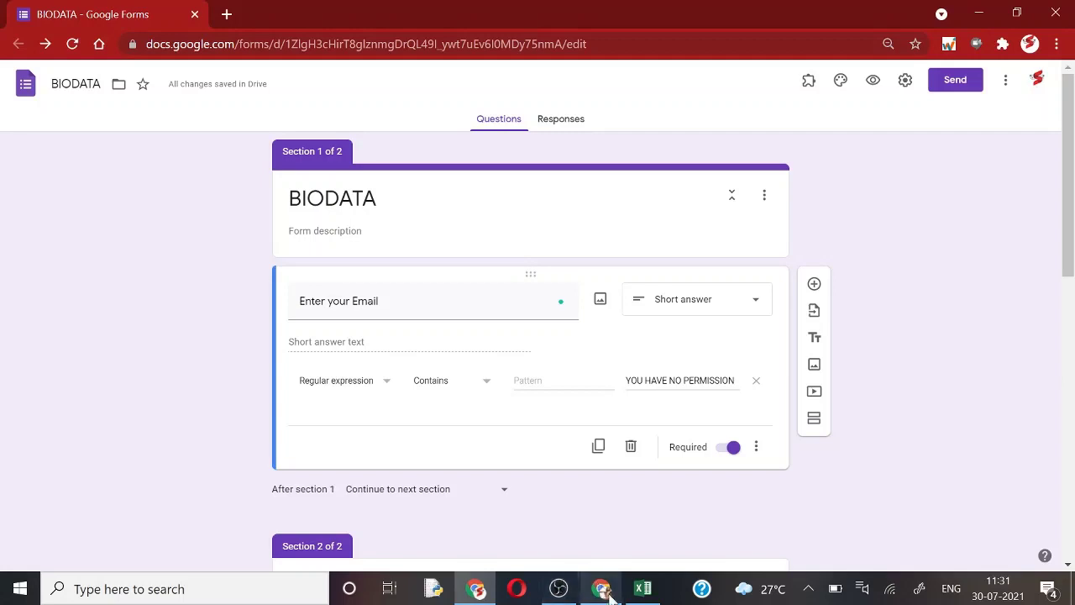
Step: Switch to the GOOGLE RESTRIC Excel workbook listing emails in Sheet2 column A
{"action": "left_click", "coordinate": [642, 588]}
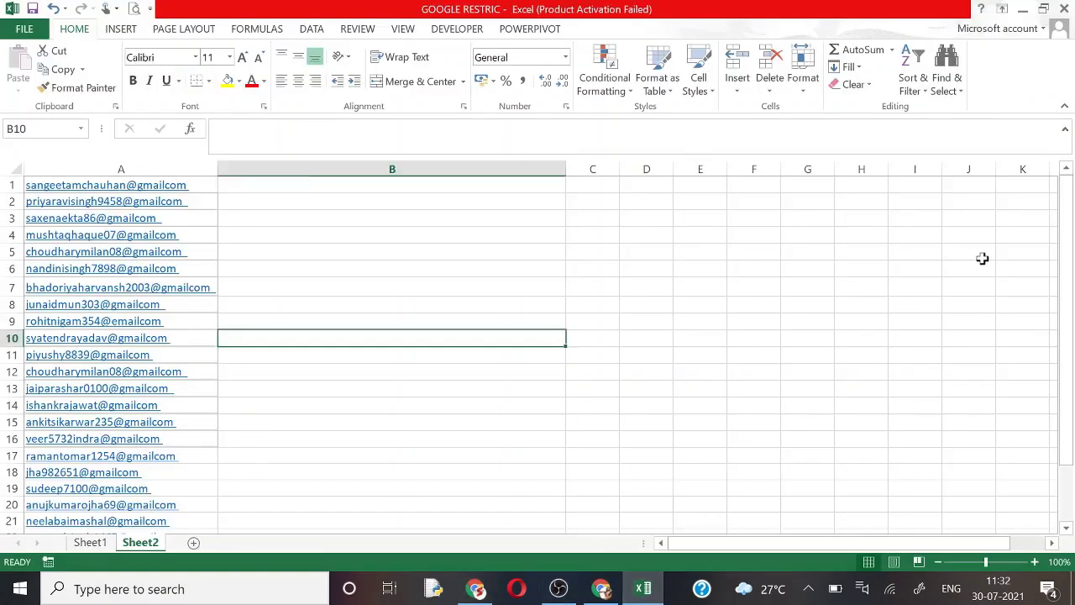
{"action": "left_click_drag", "start_coordinate": [1063, 355], "coordinate": [1063, 295]}
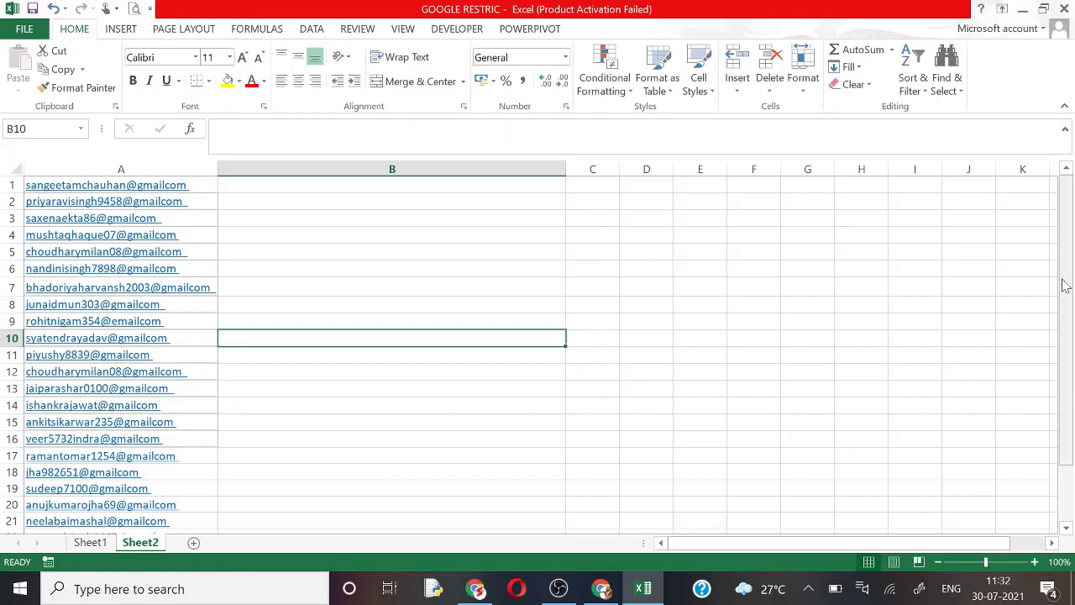
Step: Enter a CONCATENATE formula in B1 that starts the list with A1's email
{"action": "left_click", "coordinate": [732, 249]}
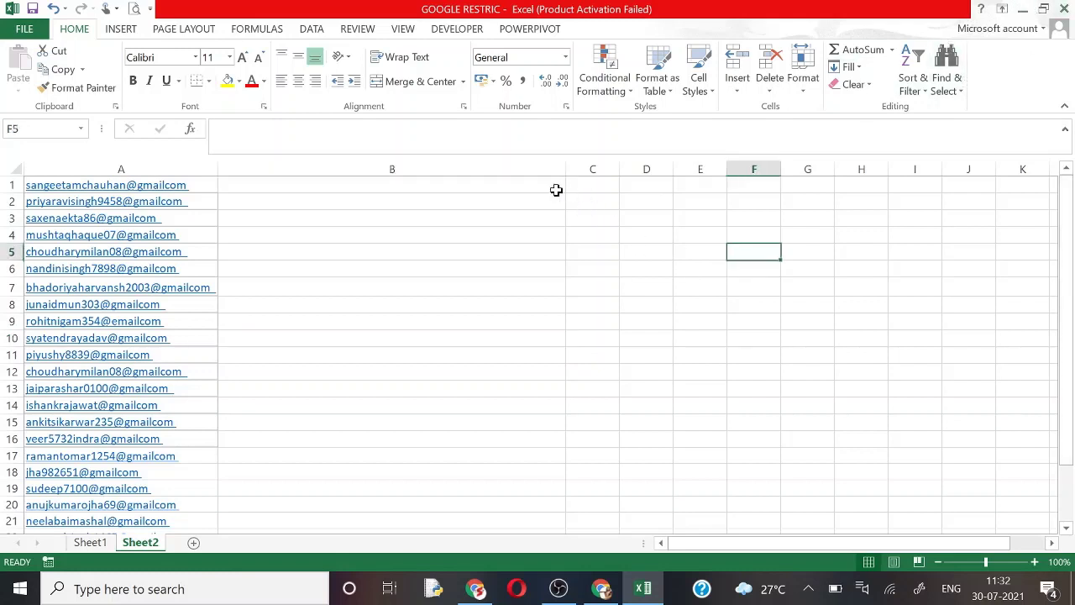
{"action": "left_click", "coordinate": [544, 187]}
{"action": "type", "text": "="}
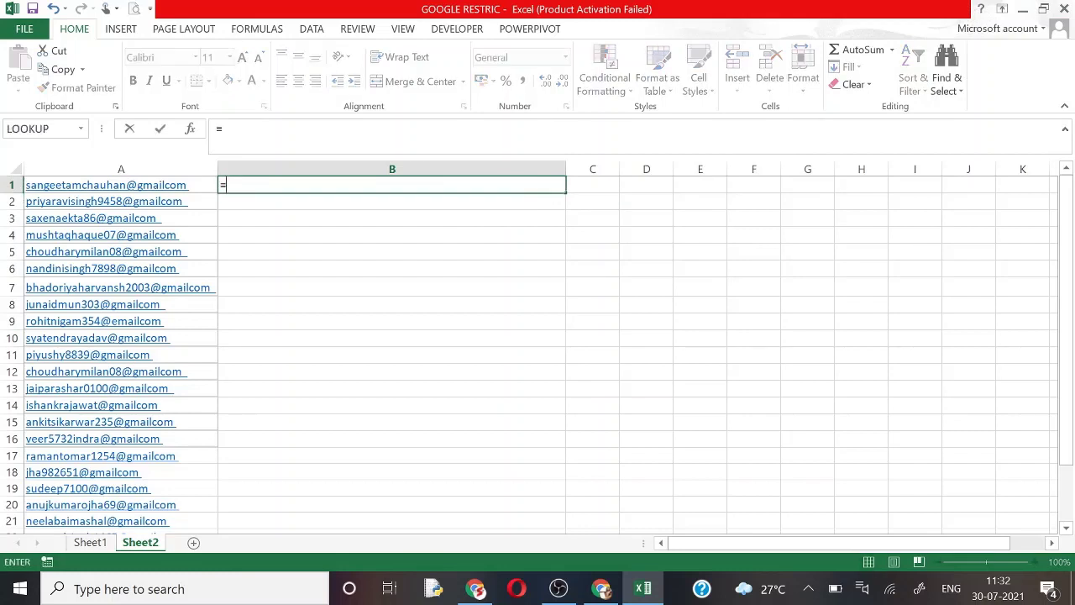
{"action": "type", "text": "concatenate("}
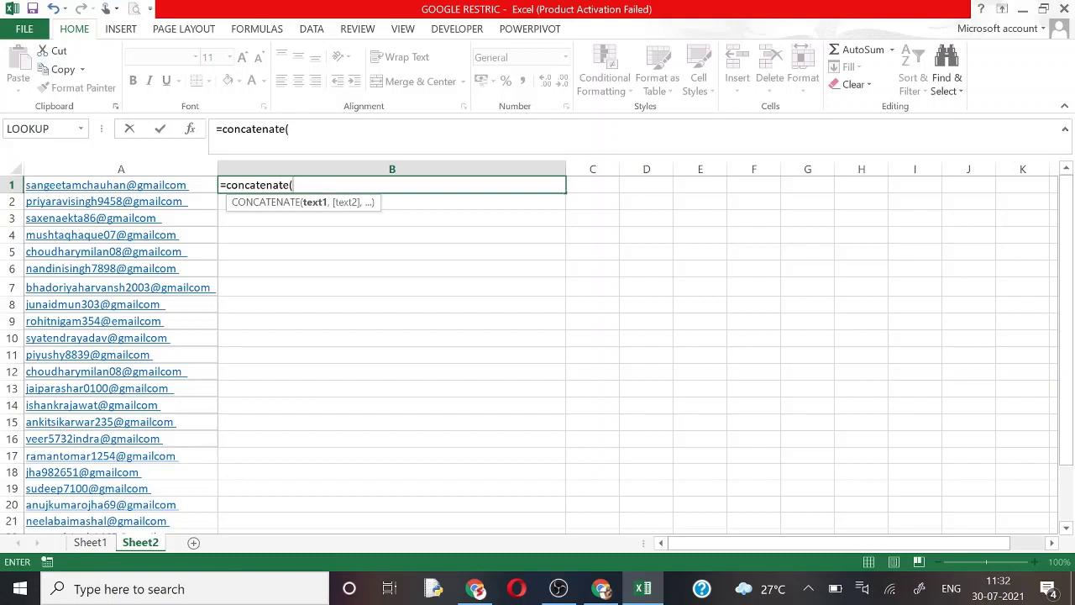
{"action": "left_click", "coordinate": [181, 185]}
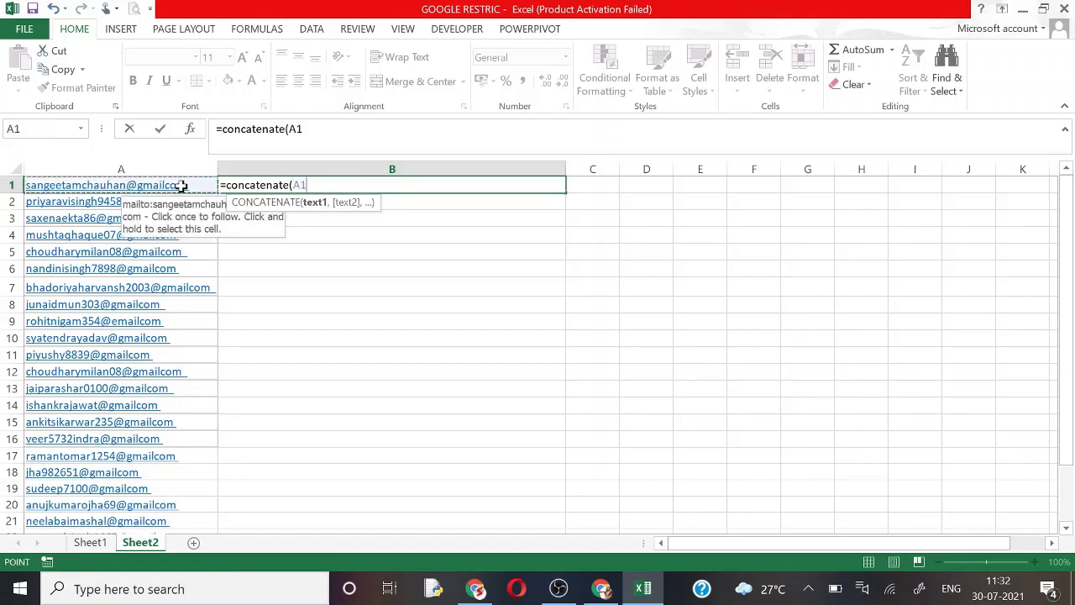
{"action": "type", "text": ",\"|"}
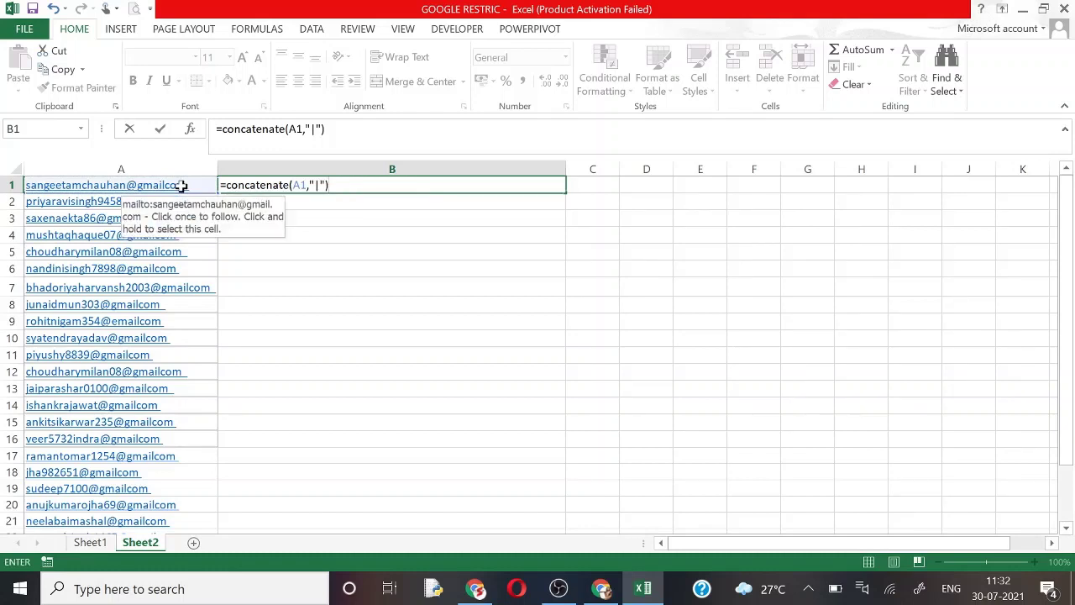
{"action": "key", "text": "Return"}
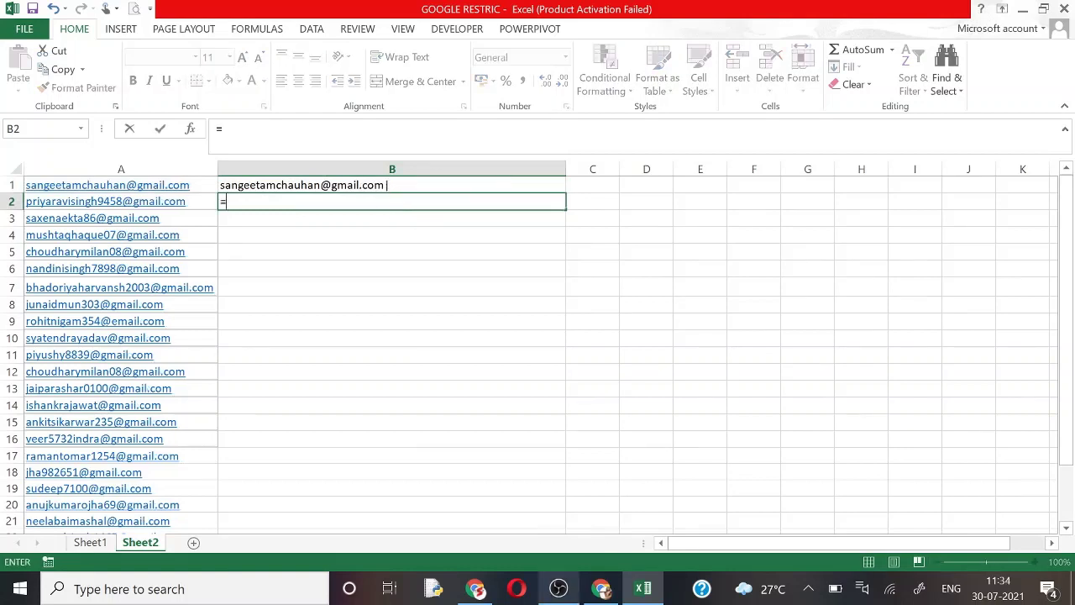
Step: Enter =CONCATENATE(B1,A2,"|") in B2 to append A2's email to the list
{"action": "type", "text": "conca"}
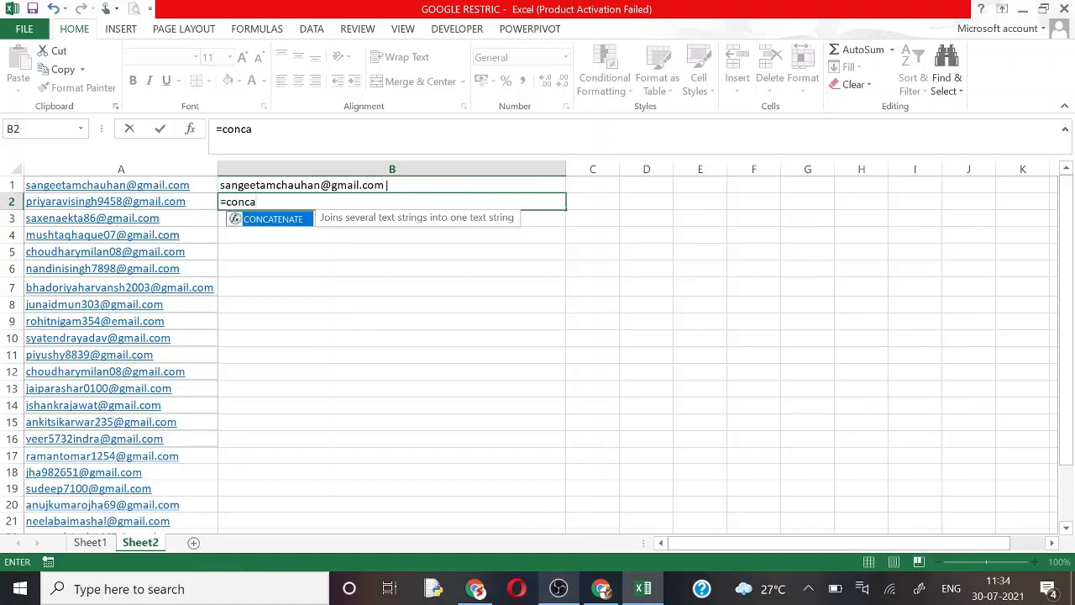
{"action": "type", "text": "tenate("}
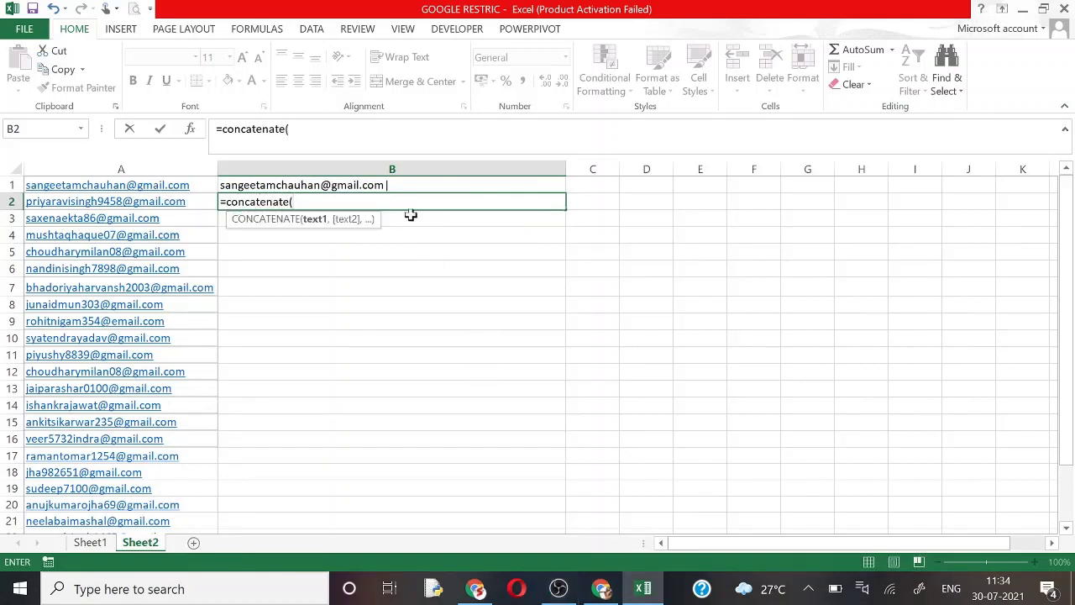
{"action": "left_click", "coordinate": [372, 183]}
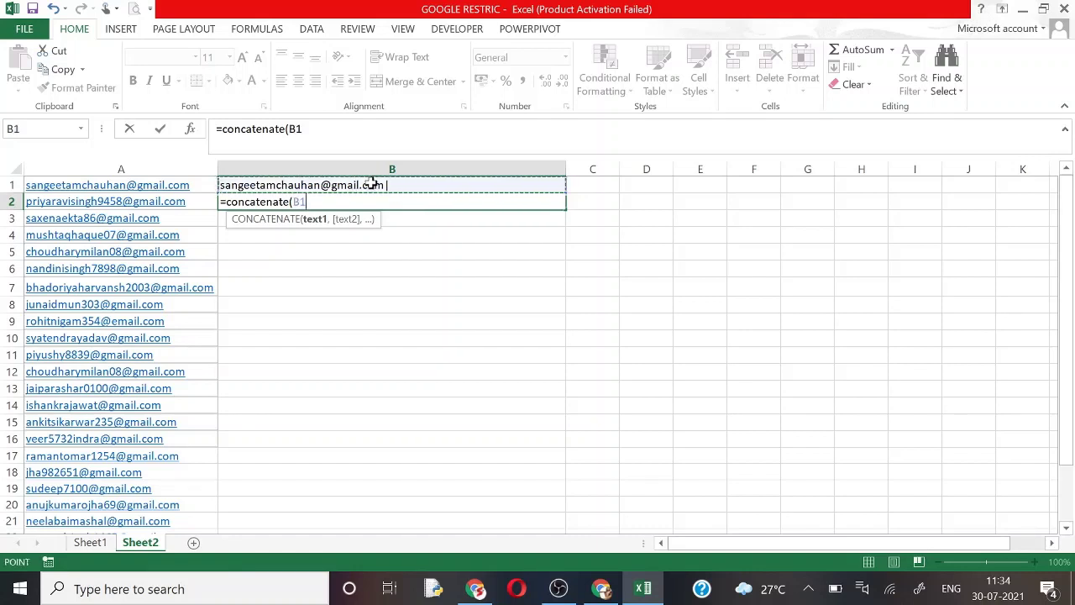
{"action": "type", "text": ","}
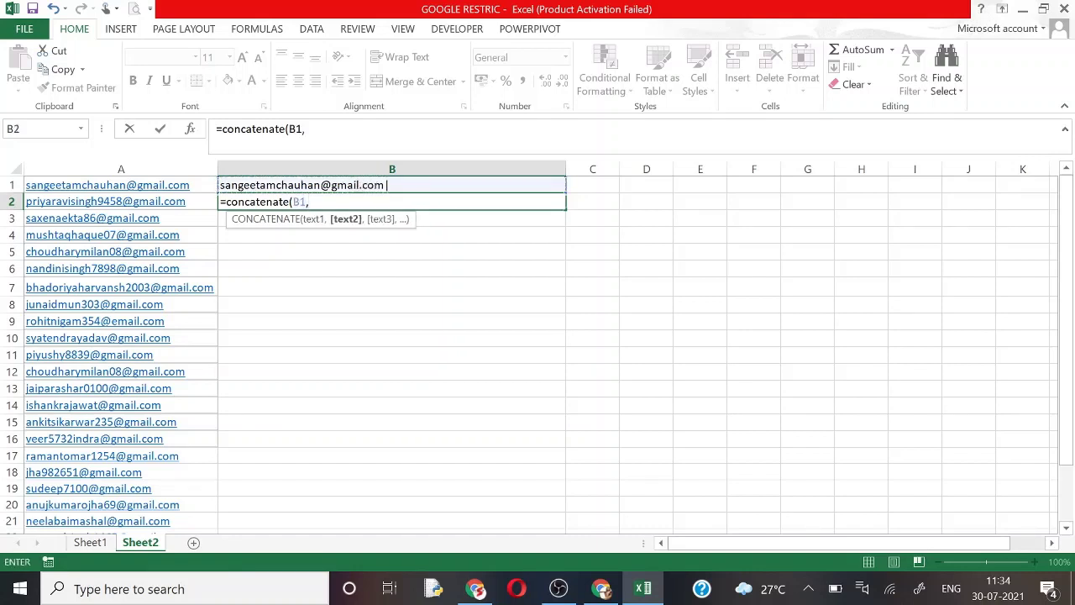
{"action": "left_click", "coordinate": [168, 204]}
{"action": "type", "text": ",\"|"}
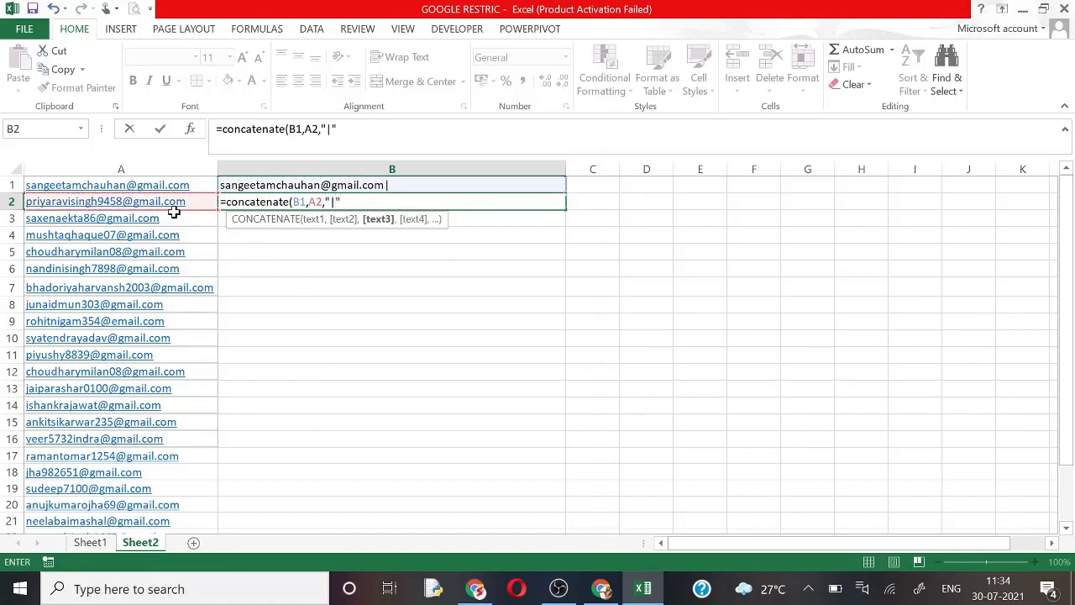
{"action": "type", "text": "\")"}
{"action": "key", "text": "Return"}
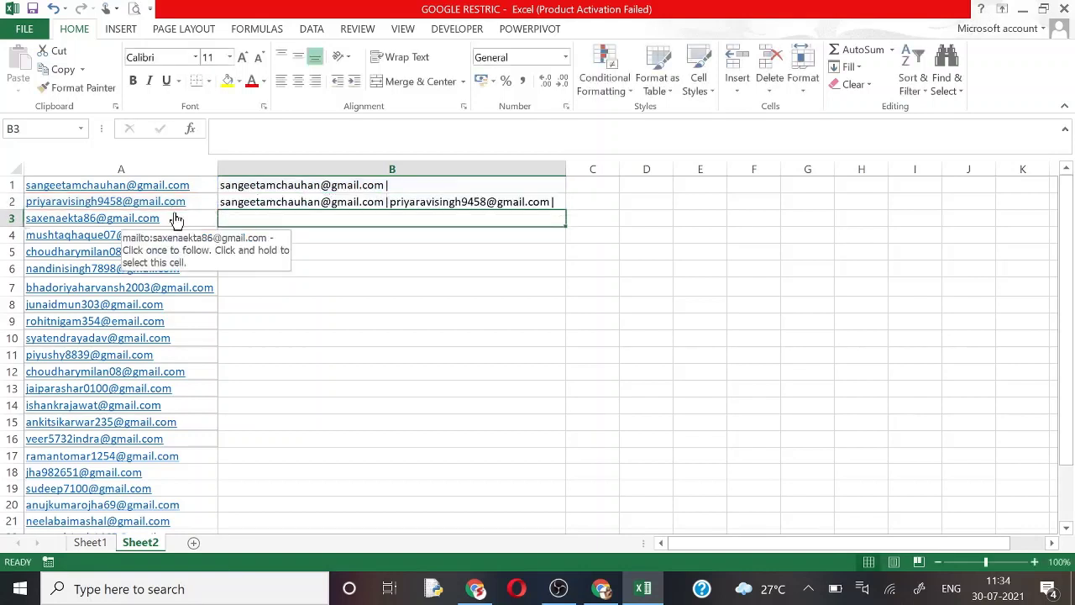
{"action": "left_click", "coordinate": [386, 206]}
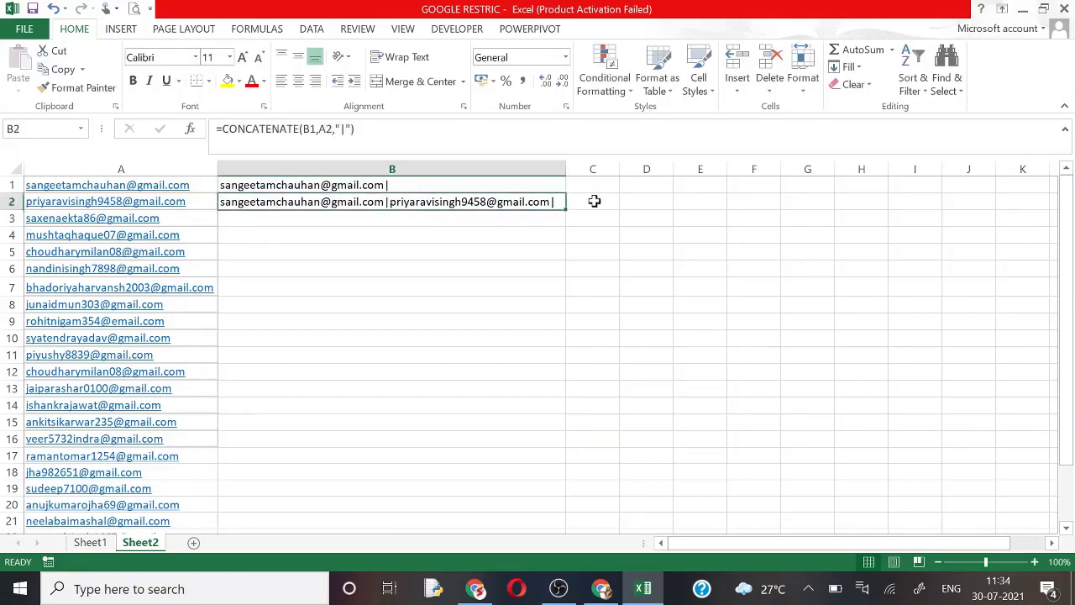
Step: Fill the joining formula down to B25 and copy B25's complete pipe-separated email list
{"action": "left_click_drag", "start_coordinate": [566, 211], "coordinate": [560, 470]}
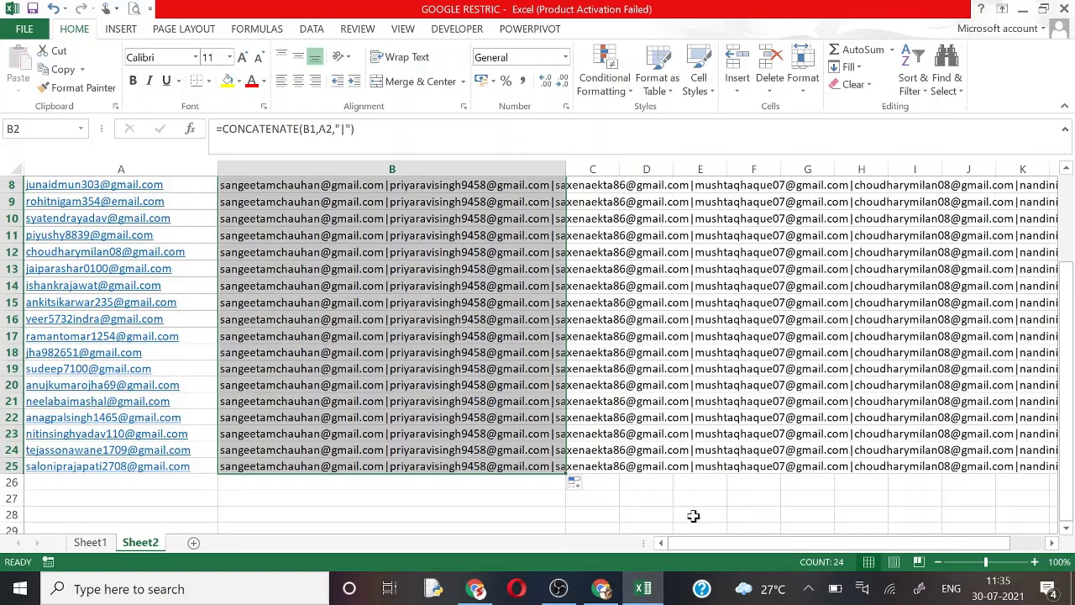
{"action": "left_click_drag", "start_coordinate": [1055, 433], "coordinate": [1051, 306]}
{"action": "left_click_drag", "start_coordinate": [1069, 267], "coordinate": [1067, 256]}
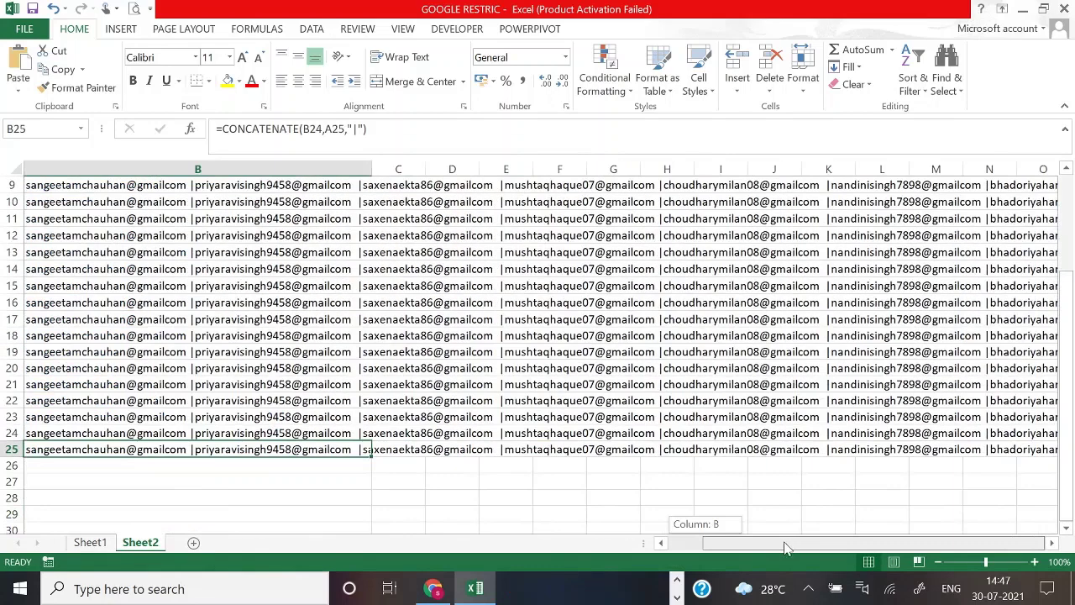
{"action": "left_click_drag", "start_coordinate": [785, 542], "coordinate": [967, 548]}
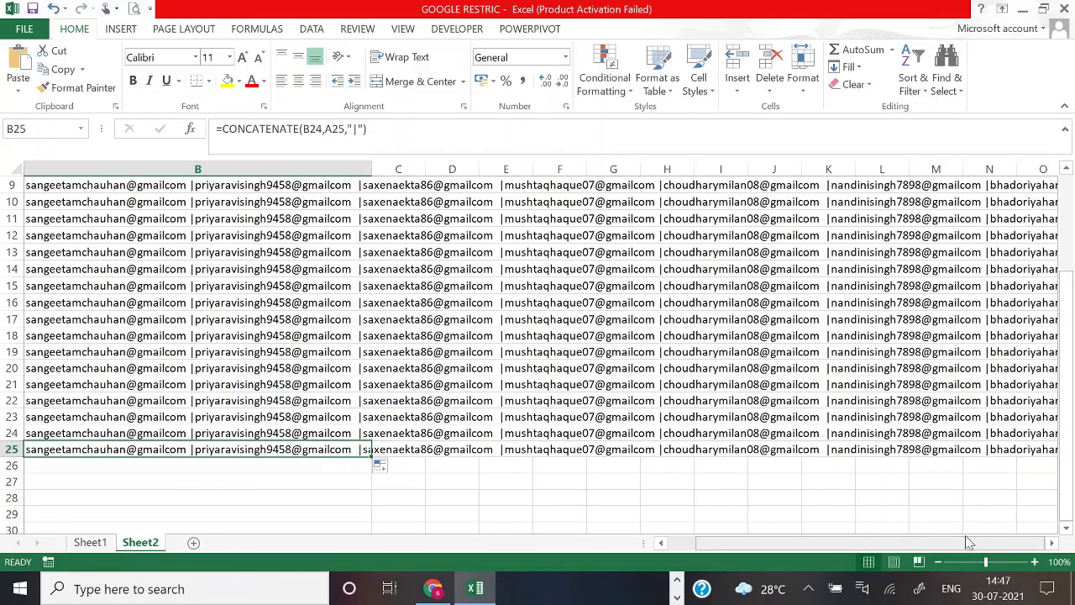
{"action": "key", "text": "Right"}
{"action": "key", "text": "Right"}
{"action": "key", "text": "Right"}
{"action": "key", "text": "Right"}
{"action": "key", "text": "Right"}
{"action": "key", "text": "Right"}
{"action": "key", "text": "Right"}
{"action": "key", "text": "Right"}
{"action": "key", "text": "Right"}
{"action": "key", "text": "Right"}
{"action": "key", "text": "Right"}
{"action": "key", "text": "Right"}
{"action": "key", "text": "Right"}
{"action": "key", "text": "Right"}
{"action": "key", "text": "Right"}
{"action": "key", "text": "Right"}
{"action": "key", "text": "Right"}
{"action": "key", "text": "Right"}
{"action": "key", "text": "Right"}
{"action": "key", "text": "Right"}
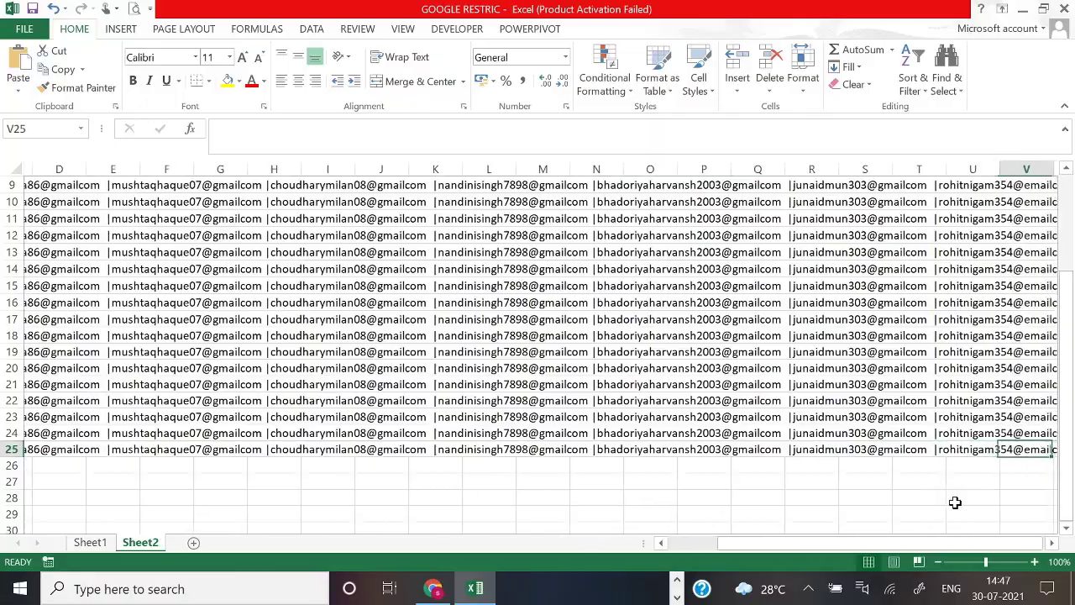
{"action": "key", "text": "Right"}
{"action": "key", "text": "Right"}
{"action": "key", "text": "Right"}
{"action": "key", "text": "Right"}
{"action": "key", "text": "Right"}
{"action": "key", "text": "Right"}
{"action": "key", "text": "Right"}
{"action": "key", "text": "Right"}
{"action": "key", "text": "Right"}
{"action": "key", "text": "Right"}
{"action": "key", "text": "Right"}
{"action": "key", "text": "Right"}
{"action": "key", "text": "Right"}
{"action": "key", "text": "Right"}
{"action": "key", "text": "Right"}
{"action": "key", "text": "Right"}
{"action": "key", "text": "Right"}
{"action": "key", "text": "Right"}
{"action": "key", "text": "Right"}
{"action": "key", "text": "Right"}
{"action": "key", "text": "Right"}
{"action": "key", "text": "Right"}
{"action": "key", "text": "Right"}
{"action": "key", "text": "Right"}
{"action": "key", "text": "Right"}
{"action": "key", "text": "Right"}
{"action": "key", "text": "Right"}
{"action": "key", "text": "Right"}
{"action": "key", "text": "Right"}
{"action": "key", "text": "Right"}
{"action": "key", "text": "Right"}
{"action": "key", "text": "Right"}
{"action": "key", "text": "Right"}
{"action": "key", "text": "Right"}
{"action": "key", "text": "Right"}
{"action": "key", "text": "Right"}
{"action": "key", "text": "Right"}
{"action": "key", "text": "Right"}
{"action": "key", "text": "Right"}
{"action": "key", "text": "Right"}
{"action": "key", "text": "Right"}
{"action": "key", "text": "Right"}
{"action": "key", "text": "Right"}
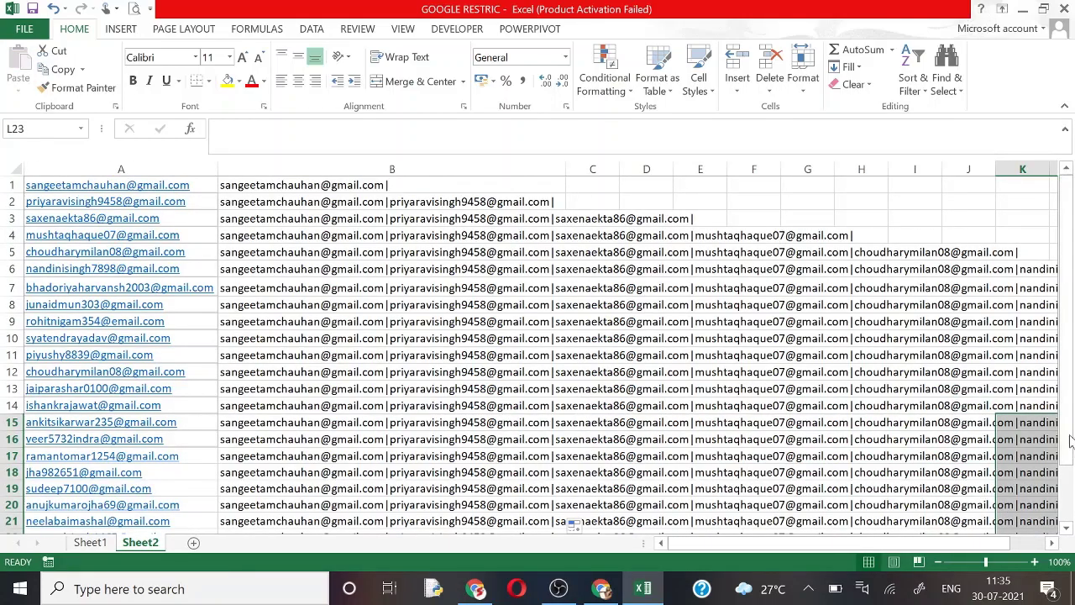
{"action": "left_click", "coordinate": [1065, 441]}
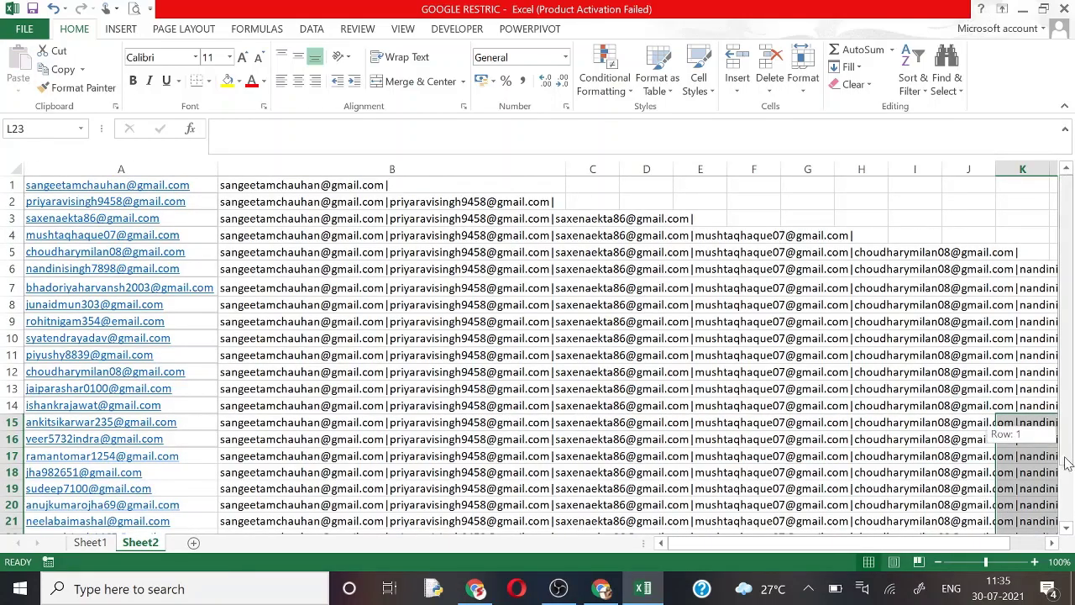
{"action": "left_click_drag", "start_coordinate": [1065, 441], "coordinate": [1065, 457]}
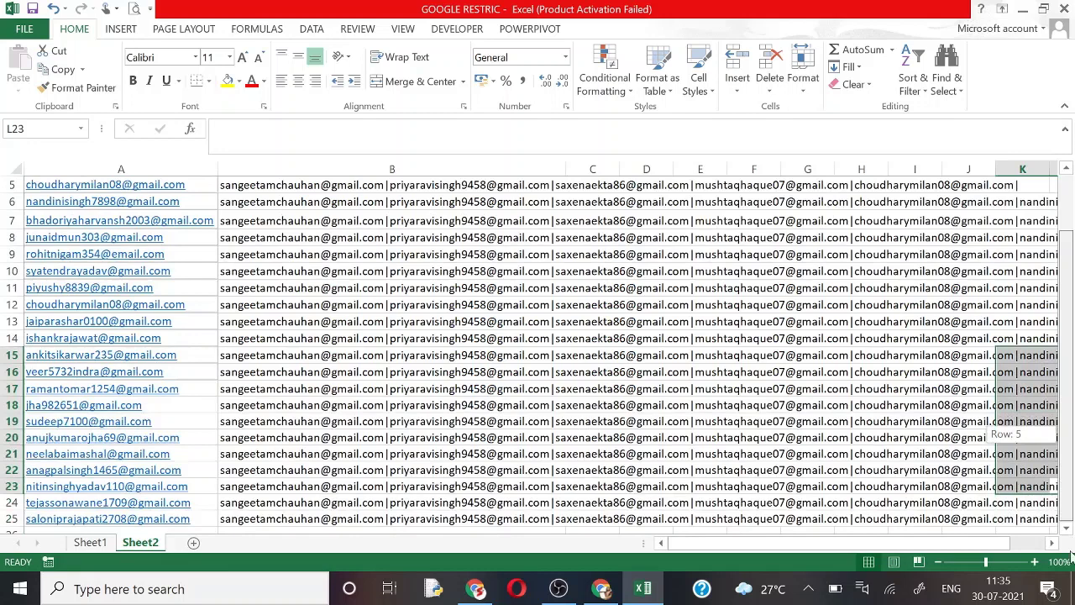
{"action": "left_click", "coordinate": [261, 519]}
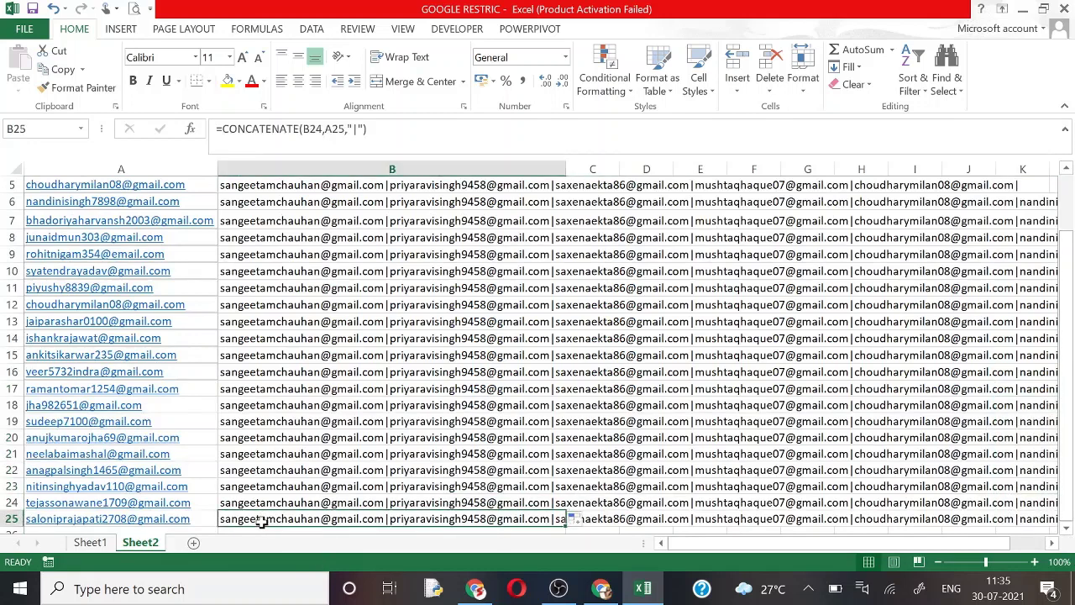
{"action": "key", "text": "ctrl+c"}
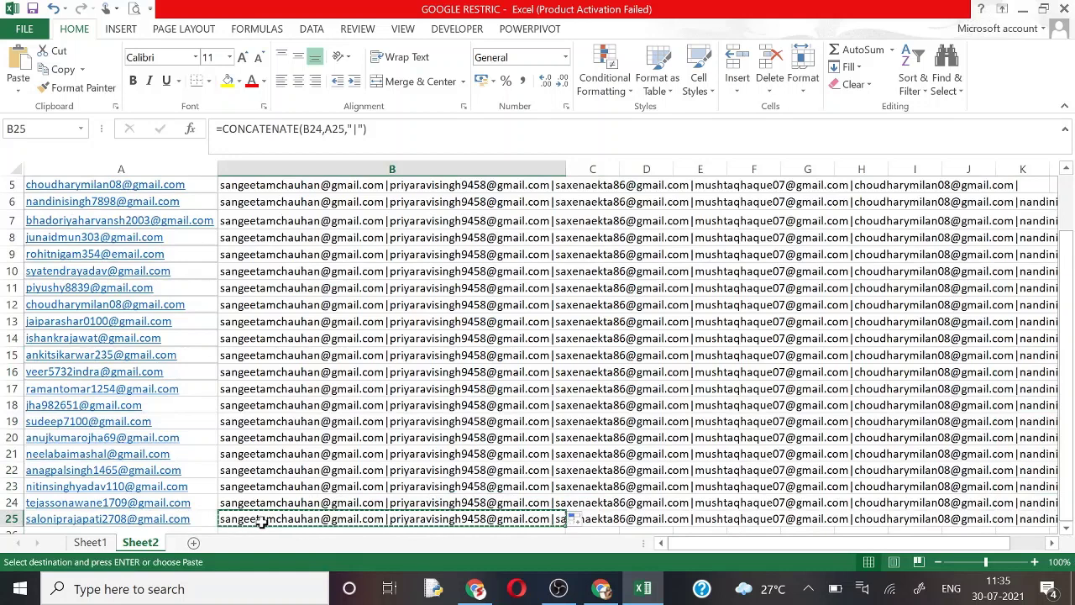
Step: Paste the copied email list into the Email question's Regular expression Pattern field
{"action": "left_click", "coordinate": [475, 590]}
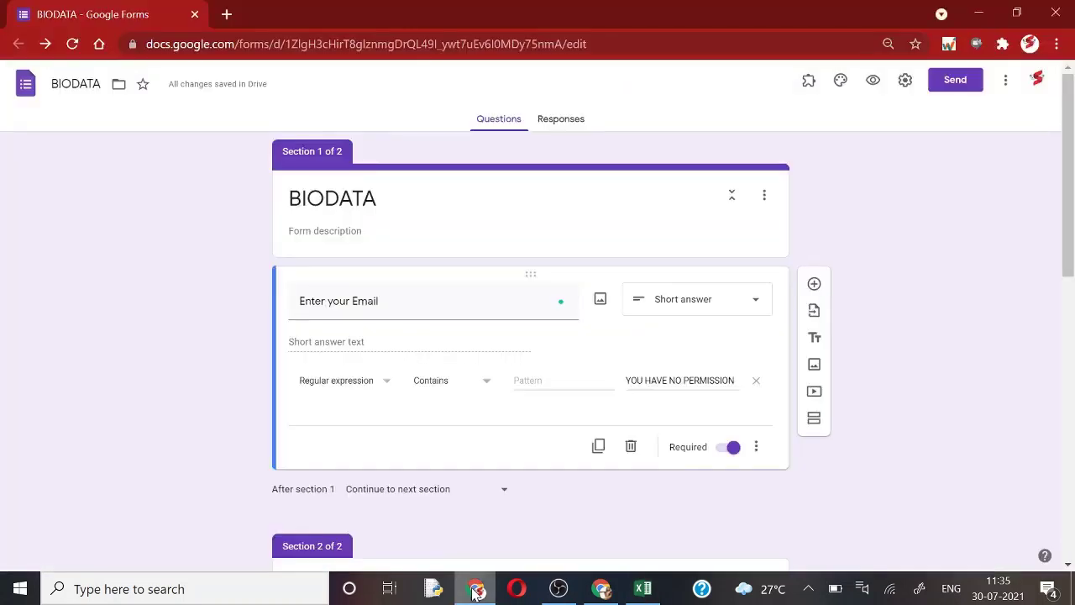
{"action": "left_click", "coordinate": [546, 380]}
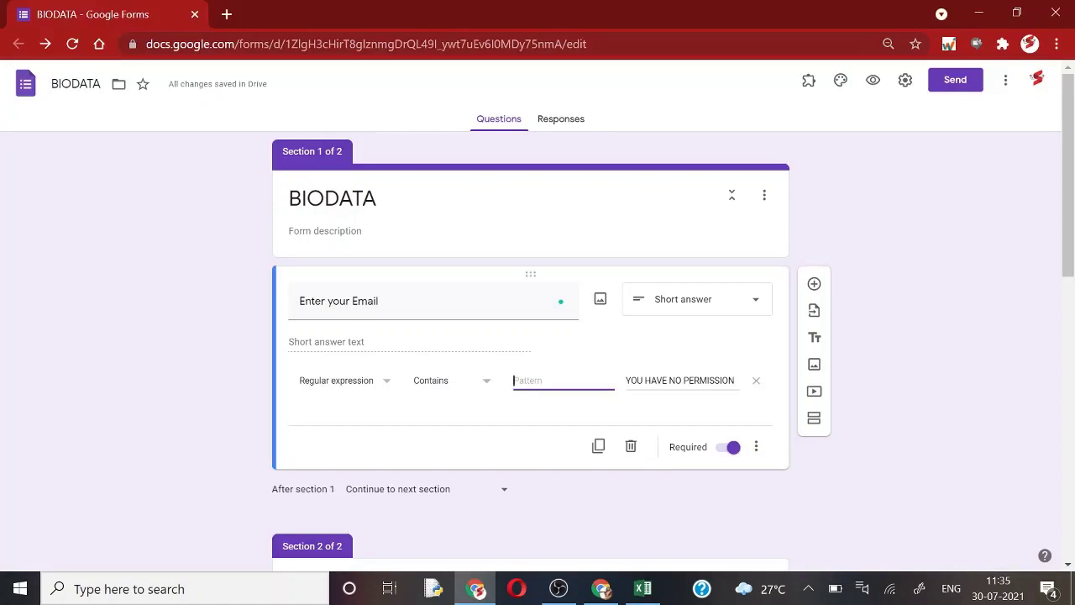
{"action": "key", "text": "ctrl+v"}
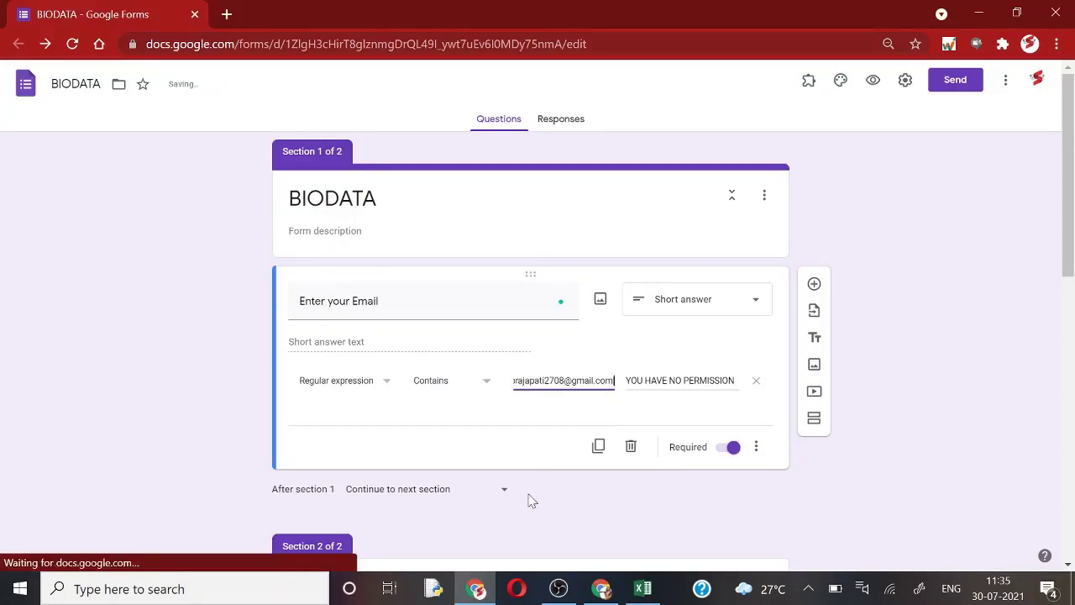
{"action": "key", "text": "Left"}
{"action": "key", "text": "Left"}
{"action": "key", "text": "Left"}
{"action": "key", "text": "Left"}
{"action": "key", "text": "Left"}
{"action": "key", "text": "Left"}
{"action": "key", "text": "Left"}
{"action": "key", "text": "Left"}
{"action": "key", "text": "Left"}
{"action": "key", "text": "Left"}
{"action": "key", "text": "Left"}
{"action": "key", "text": "Left"}
{"action": "key", "text": "Left"}
{"action": "key", "text": "Left"}
{"action": "key", "text": "Left"}
{"action": "key", "text": "Left"}
{"action": "key", "text": "Left"}
{"action": "key", "text": "Left"}
{"action": "key", "text": "Left"}
{"action": "key", "text": "Left"}
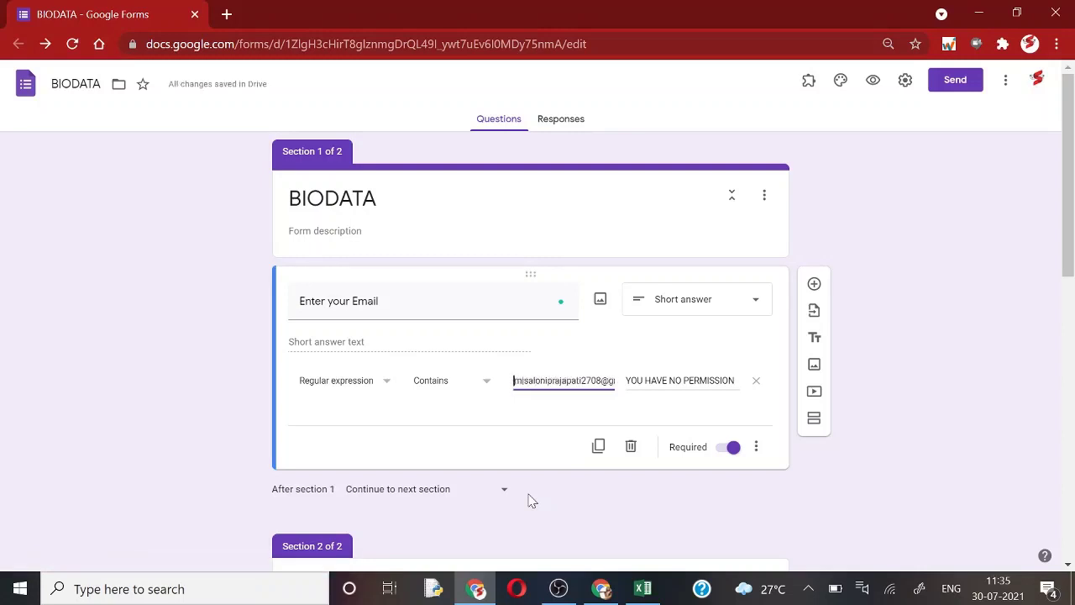
{"action": "key", "text": "Left"}
{"action": "key", "text": "Left"}
{"action": "key", "text": "Left"}
{"action": "key", "text": "Left"}
{"action": "key", "text": "Left"}
{"action": "key", "text": "Left"}
{"action": "key", "text": "Left"}
{"action": "key", "text": "Left"}
{"action": "key", "text": "Left"}
{"action": "key", "text": "Left"}
{"action": "key", "text": "Left"}
{"action": "key", "text": "Left"}
{"action": "key", "text": "Left"}
{"action": "key", "text": "Left"}
{"action": "key", "text": "Left"}
{"action": "key", "text": "Left"}
{"action": "key", "text": "Left"}
{"action": "key", "text": "Left"}
{"action": "key", "text": "Left"}
{"action": "key", "text": "Left"}
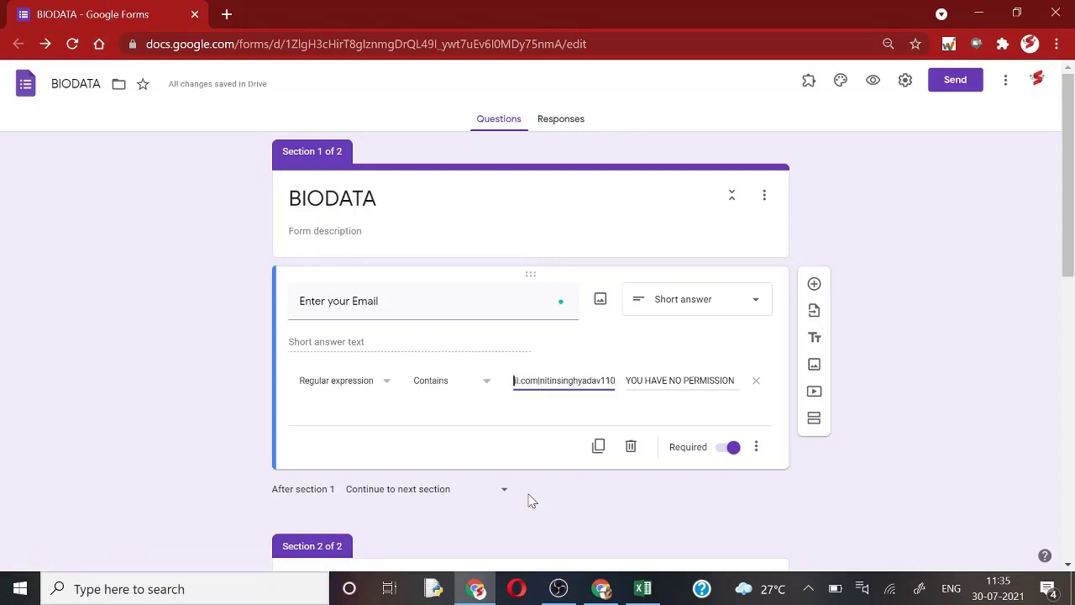
{"action": "key", "text": "Left"}
{"action": "key", "text": "Left"}
{"action": "key", "text": "Left"}
{"action": "key", "text": "Left"}
{"action": "key", "text": "Left"}
{"action": "key", "text": "Left"}
{"action": "key", "text": "Left"}
{"action": "key", "text": "Left"}
{"action": "key", "text": "Left"}
{"action": "key", "text": "Left"}
{"action": "key", "text": "Left"}
{"action": "key", "text": "Left"}
{"action": "key", "text": "Left"}
{"action": "key", "text": "Left"}
{"action": "key", "text": "Left"}
{"action": "key", "text": "Left"}
{"action": "key", "text": "Left"}
{"action": "key", "text": "Left"}
{"action": "key", "text": "Left"}
{"action": "key", "text": "Left"}
{"action": "key", "text": "Left"}
{"action": "key", "text": "Left"}
{"action": "key", "text": "Left"}
{"action": "key", "text": "Left"}
{"action": "key", "text": "Left"}
{"action": "key", "text": "Left"}
{"action": "key", "text": "Left"}
{"action": "key", "text": "Left"}
{"action": "key", "text": "Left"}
{"action": "key", "text": "Left"}
{"action": "key", "text": "Left"}
{"action": "key", "text": "Left"}
{"action": "key", "text": "Left"}
{"action": "key", "text": "Left"}
{"action": "key", "text": "Left"}
{"action": "key", "text": "Left"}
{"action": "key", "text": "Left"}
{"action": "key", "text": "Left"}
{"action": "key", "text": "Left"}
{"action": "key", "text": "Left"}
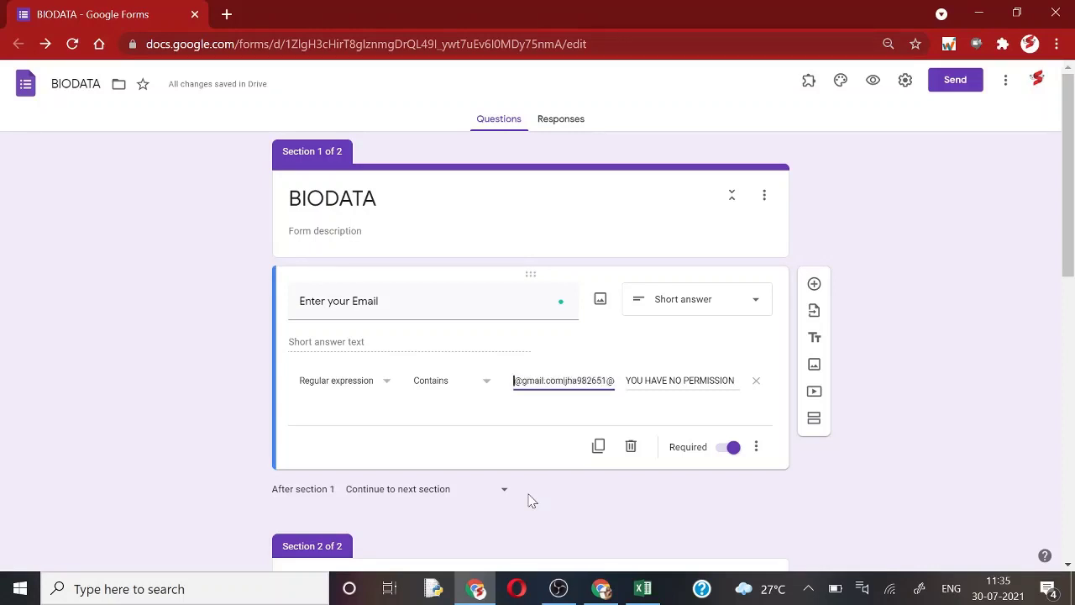
{"action": "key", "text": "Left"}
{"action": "key", "text": "Left"}
{"action": "key", "text": "Left"}
{"action": "key", "text": "Left"}
{"action": "key", "text": "Left"}
{"action": "key", "text": "Left"}
{"action": "key", "text": "Left"}
{"action": "key", "text": "Left"}
{"action": "key", "text": "Left"}
{"action": "key", "text": "Left"}
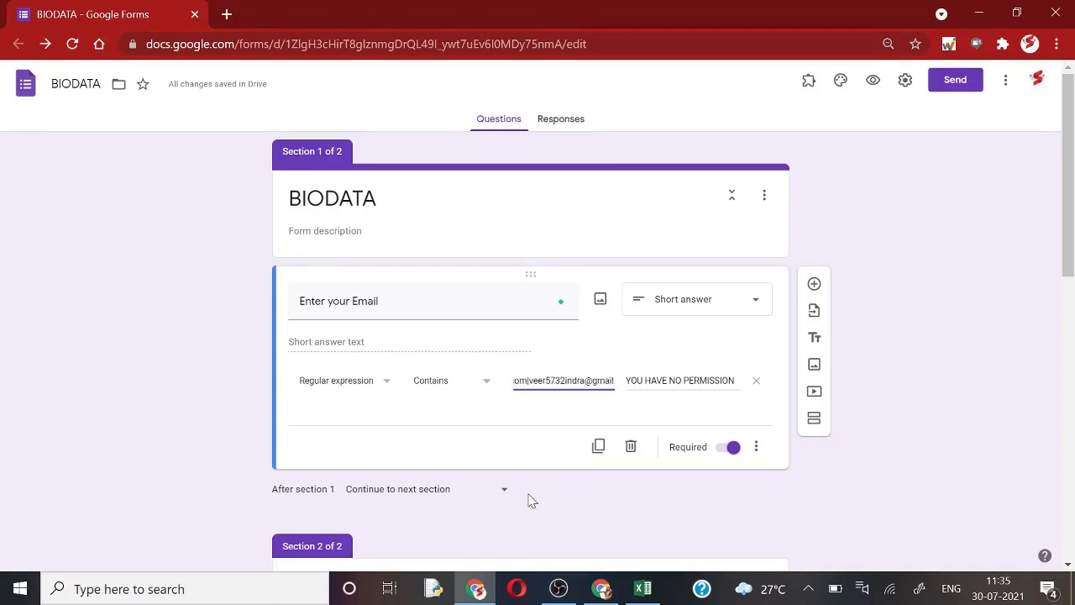
{"action": "left_click", "coordinate": [751, 513]}
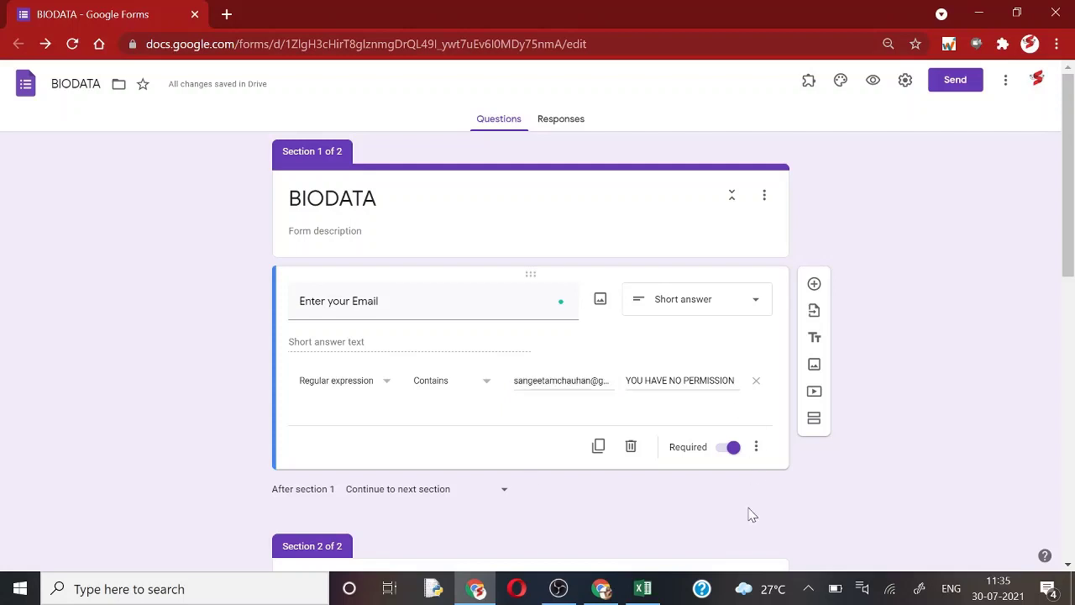
Step: Preview the form and submit abc@gmail, which is rejected as unlisted
{"action": "left_click", "coordinate": [873, 84]}
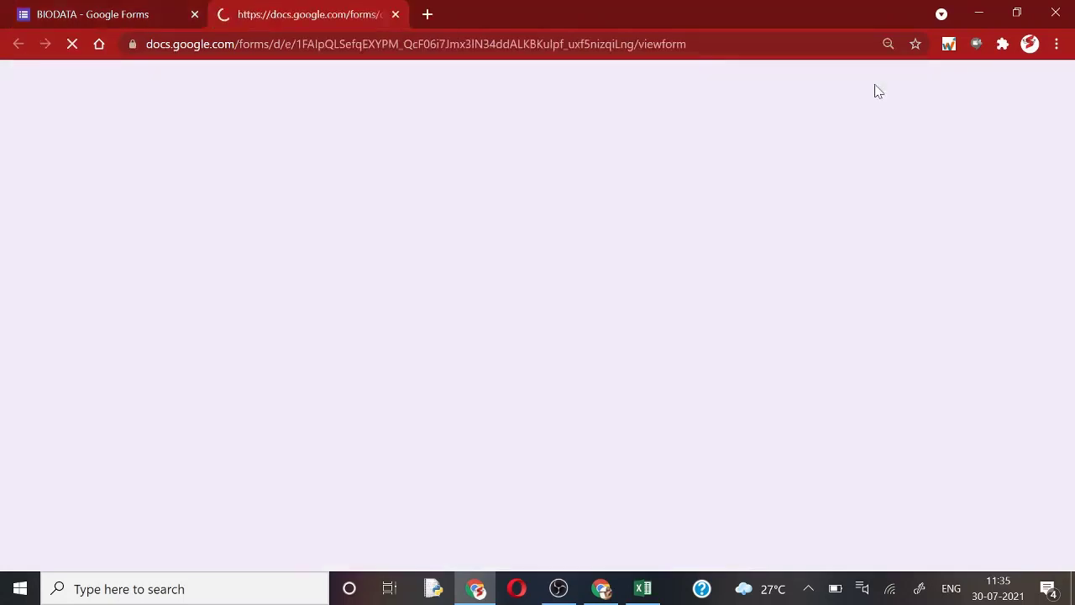
{"action": "left_click", "coordinate": [359, 220]}
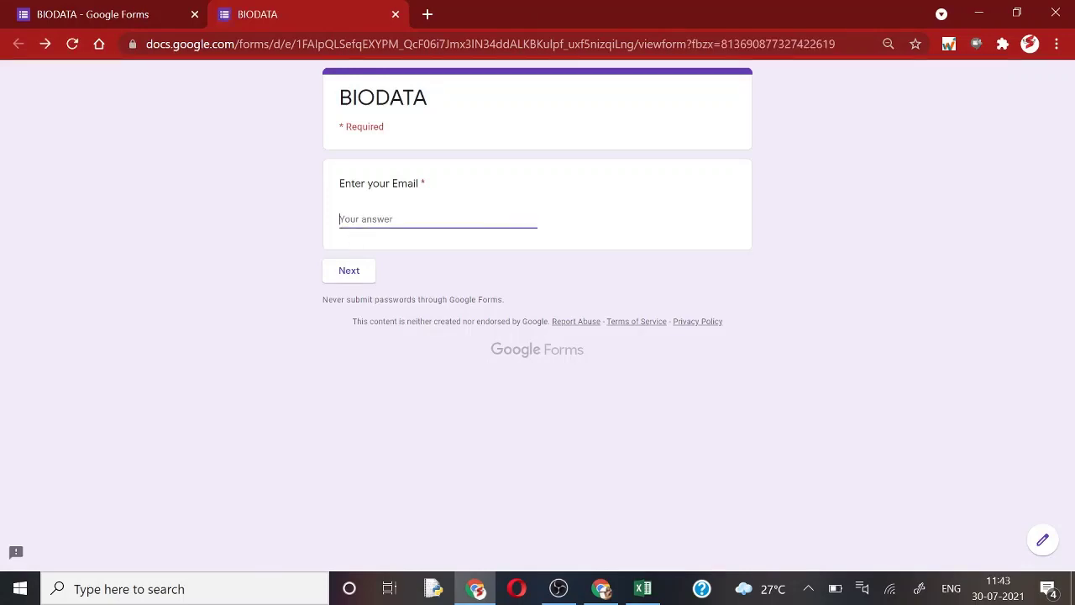
{"action": "left_click", "coordinate": [367, 273]}
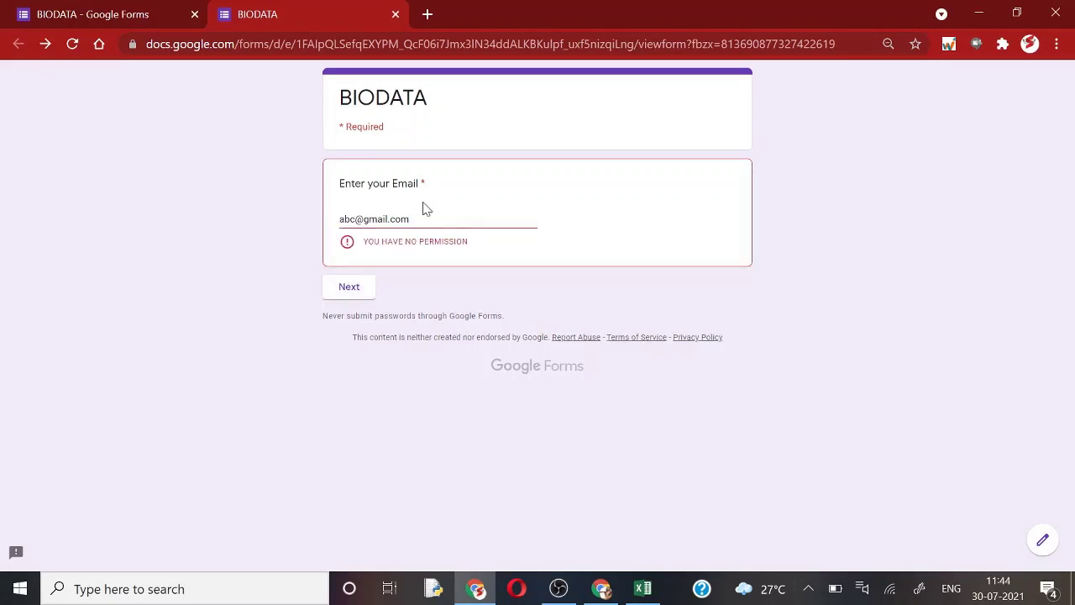
Step: Replace it with a listed email address and continue to the NAME section
{"action": "left_click_drag", "start_coordinate": [429, 218], "coordinate": [296, 228]}
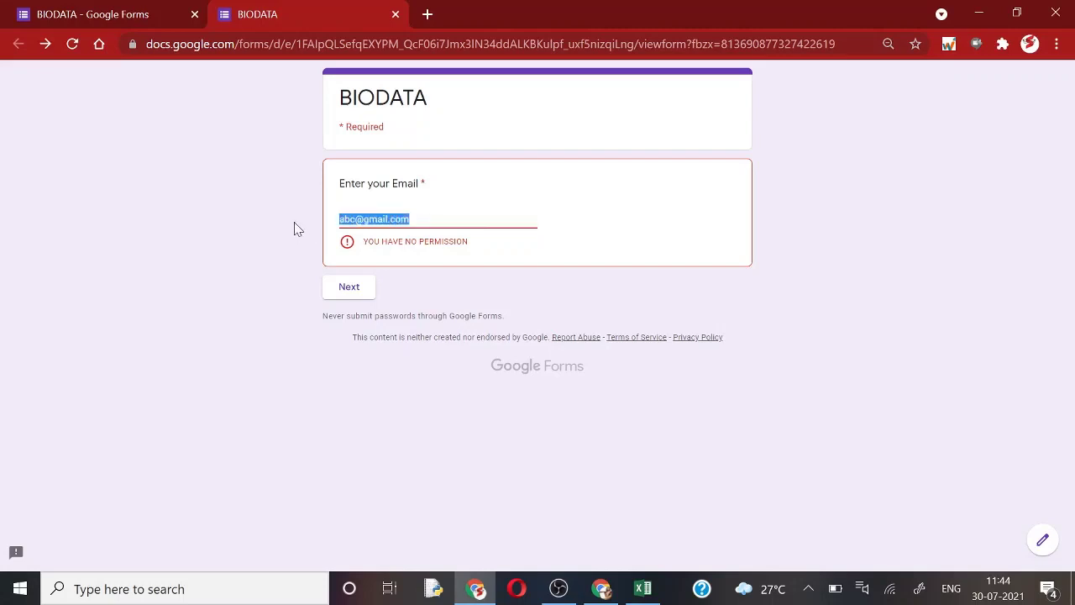
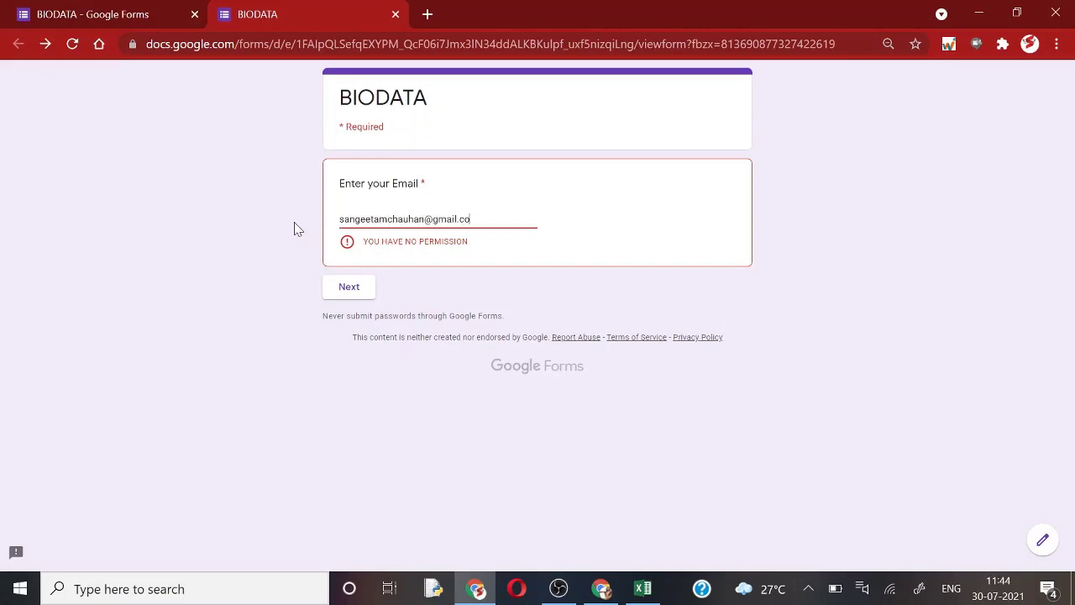
{"action": "left_click", "coordinate": [353, 274]}
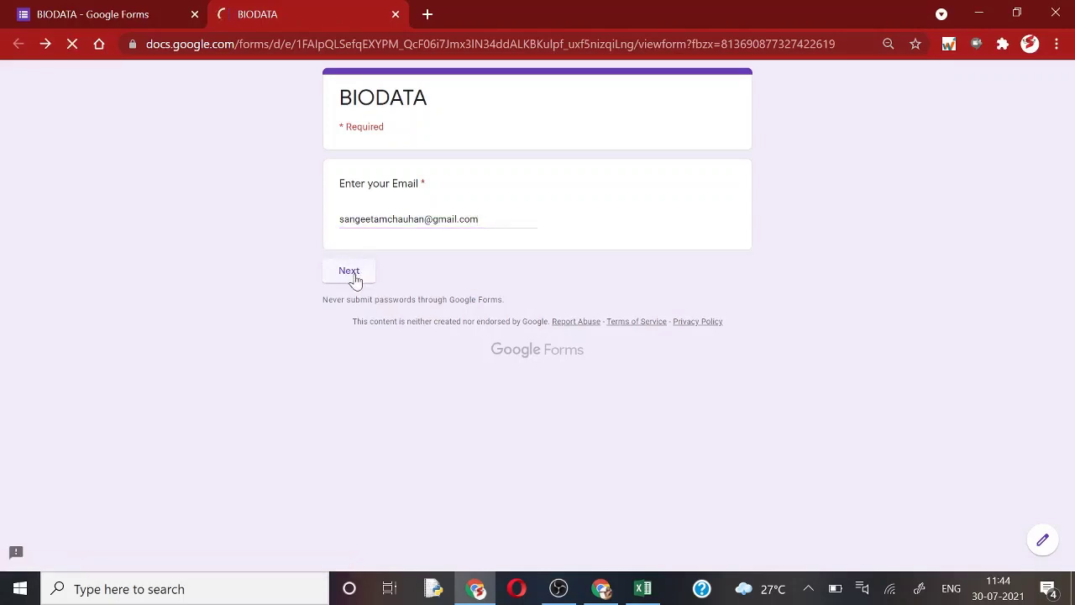